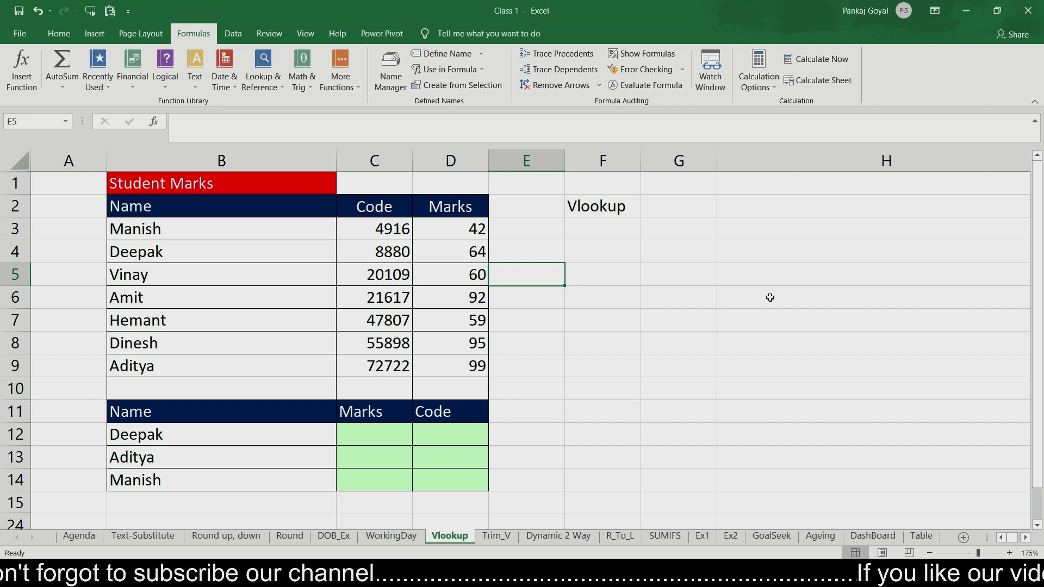
Look over the Student Marks table and the smaller Name, Marks and Code lookup table beneath it
key(Left)
key(Left)
key(Left)
key(Down)
key(Down)
key(Down)
key(Down)
key(Down)
key(Down)
key(Down)
key(Down)
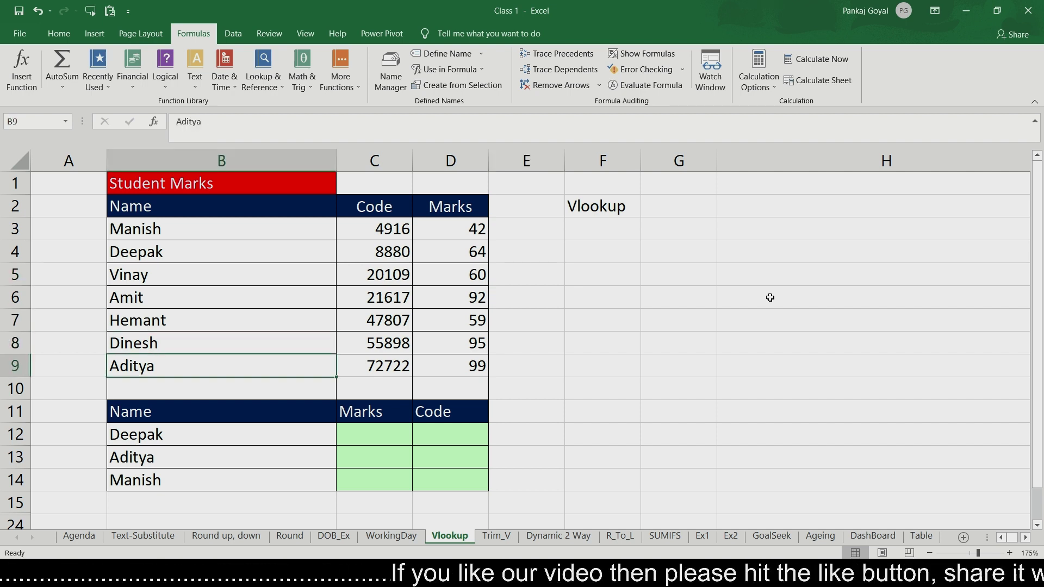
key(Up)
key(Right)
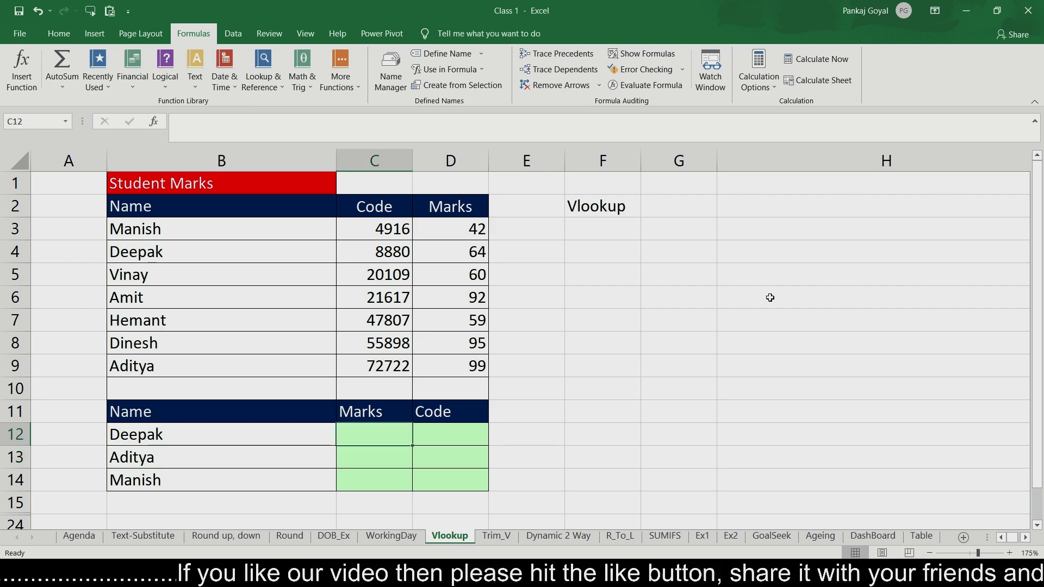
key(Left)
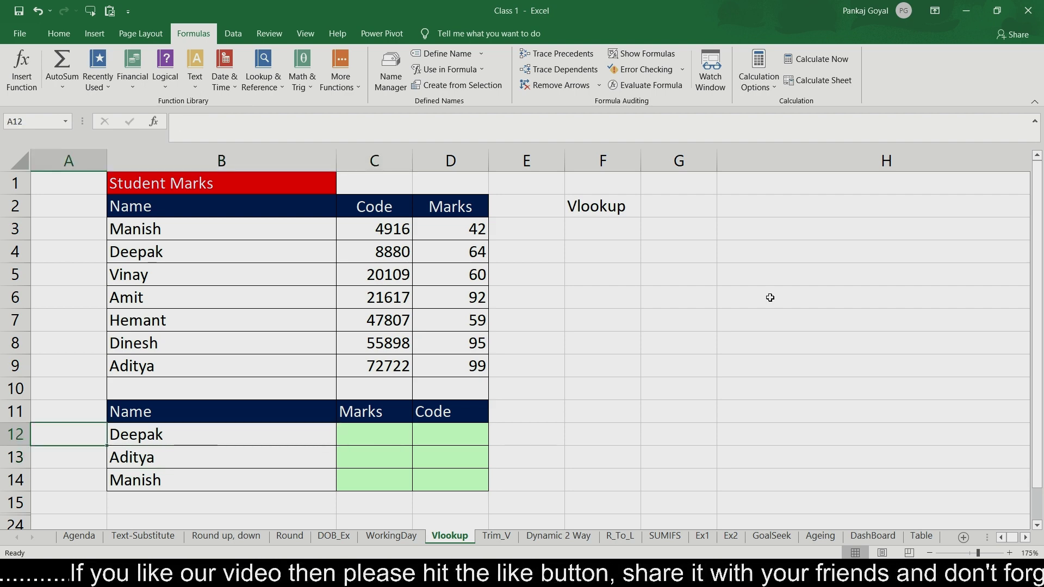
Select the whole Student Marks table with its headers, range B2:D9, to examine the source data
key(Up)
key(Up)
key(Up)
key(Up)
key(Up)
key(Up)
key(Up)
key(Up)
key(Up)
key(Up)
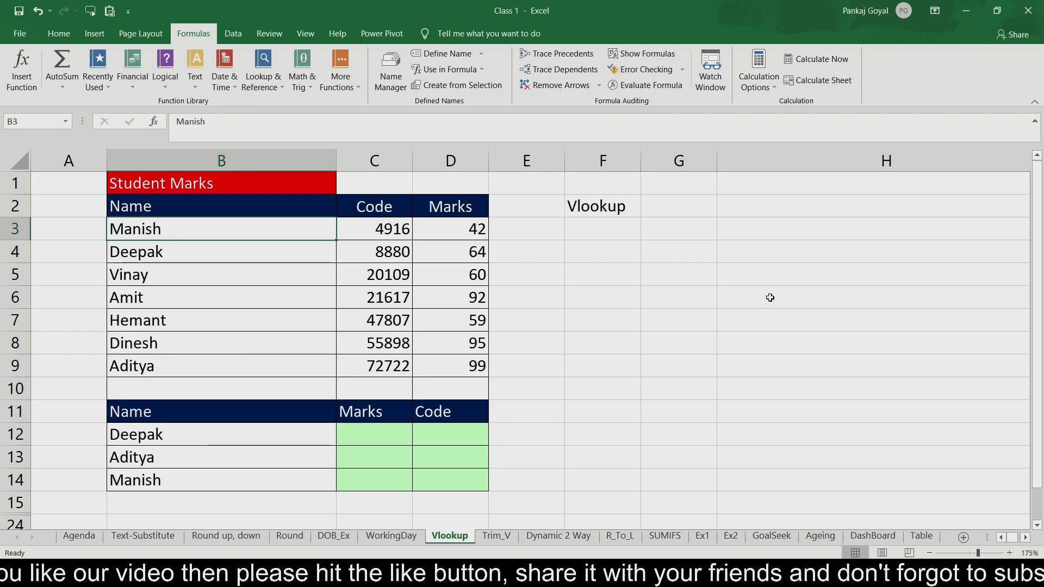
key(shift+Down)
key(shift+Down)
key(shift+Down)
key(shift+Down)
key(shift+Down)
key(shift+Down)
key(shift+Down)
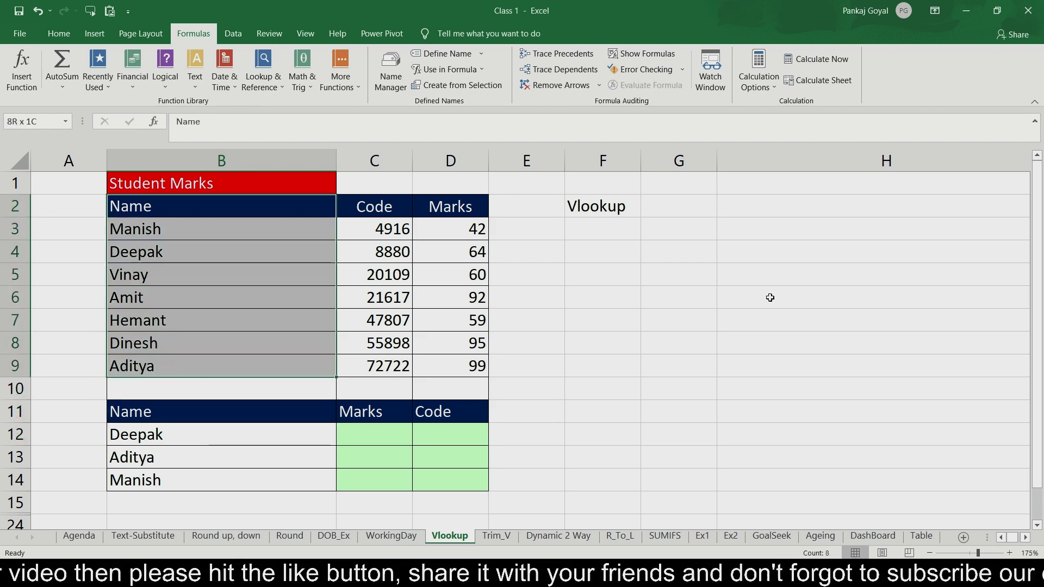
key(shift+Right)
key(shift+Right)
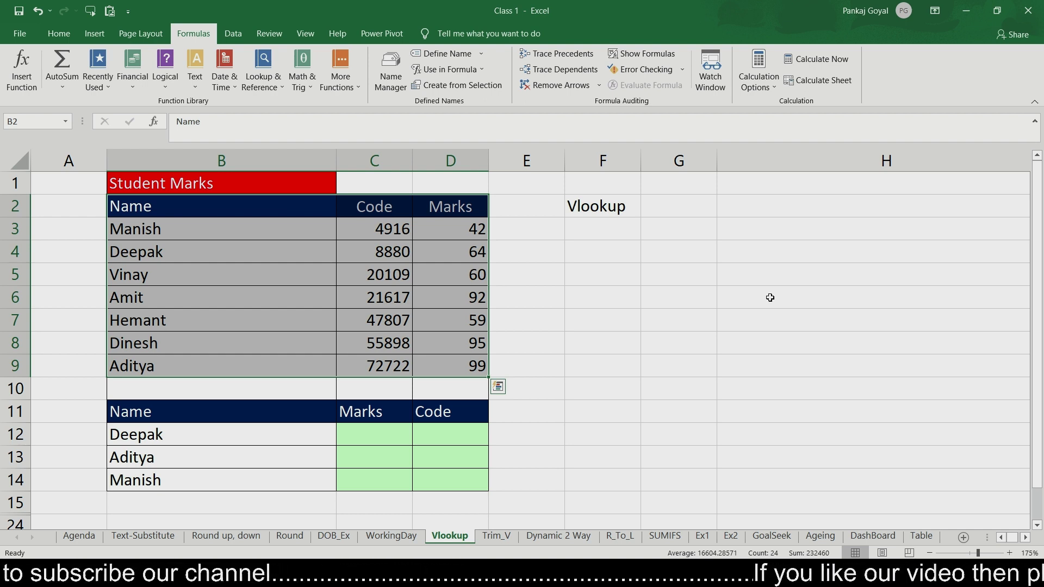
Start a VLOOKUP formula in Marks cell C12 through its function arguments dialog, with B12 as the lookup value
key(Down)
key(Down)
key(Down)
key(Down)
key(Down)
key(Down)
key(Down)
key(Down)
key(Down)
key(Down)
key(Down)
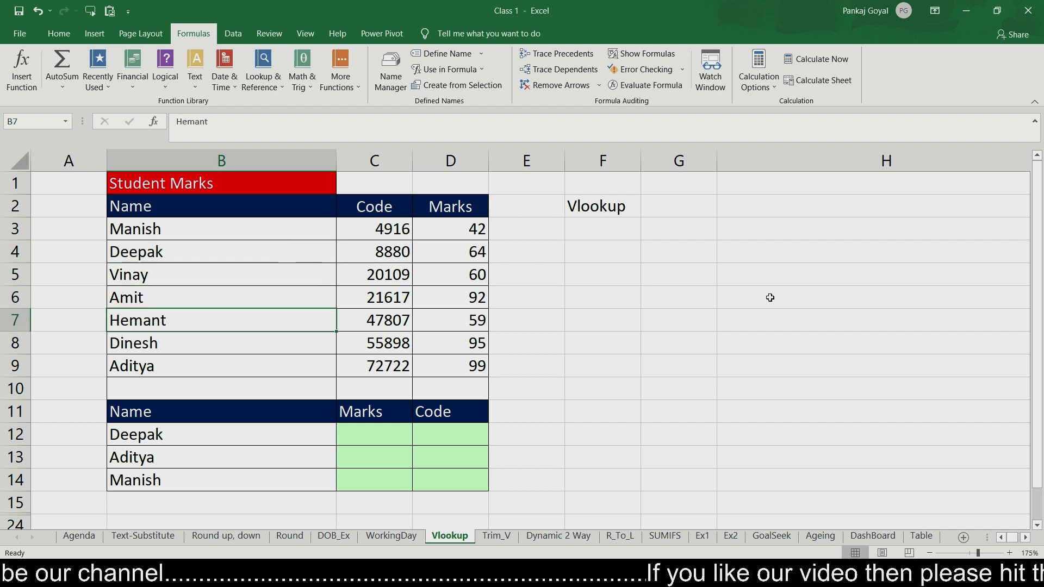
key(Up)
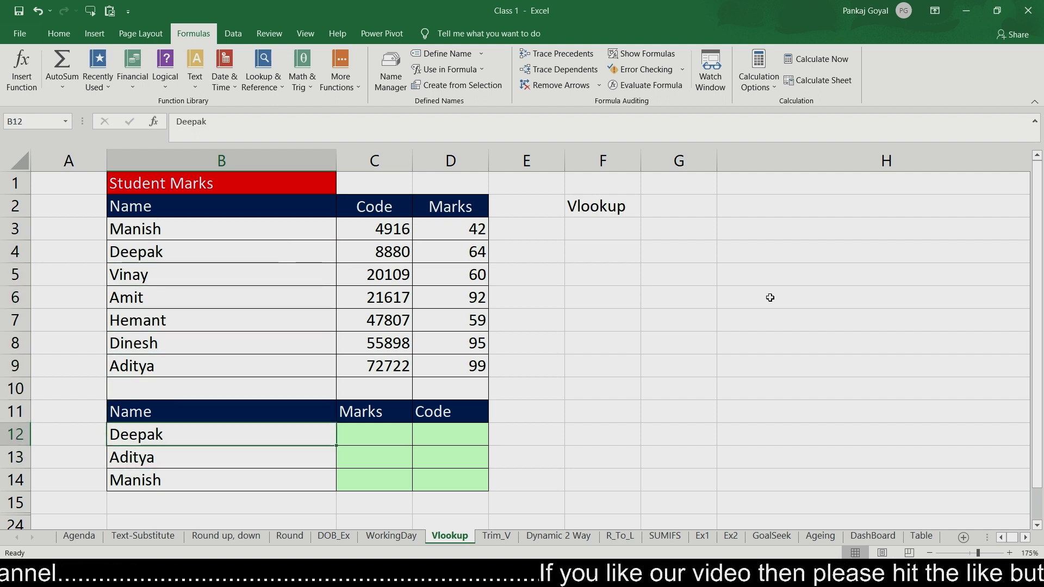
key(Right)
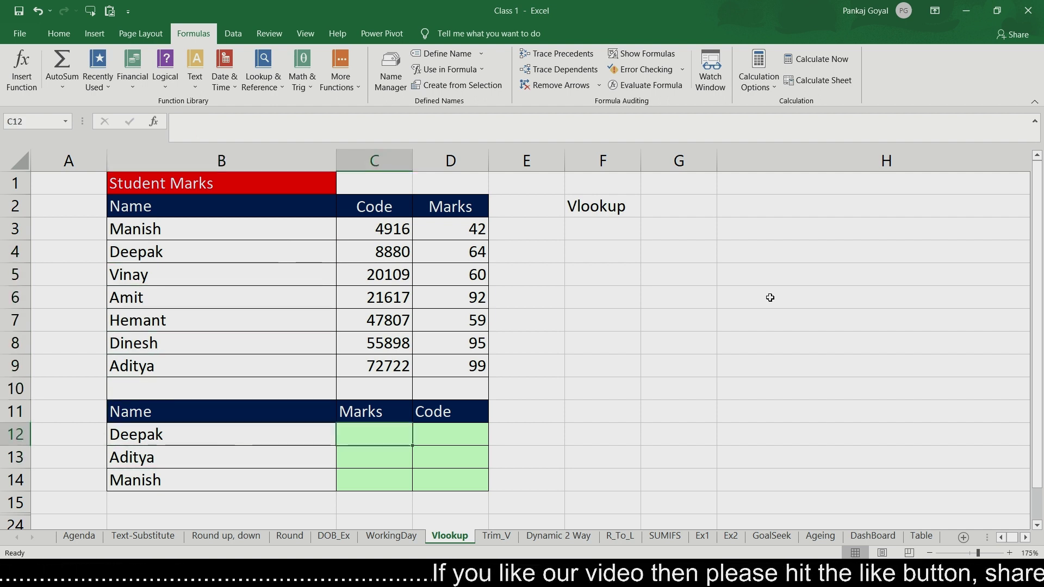
text(=vl)
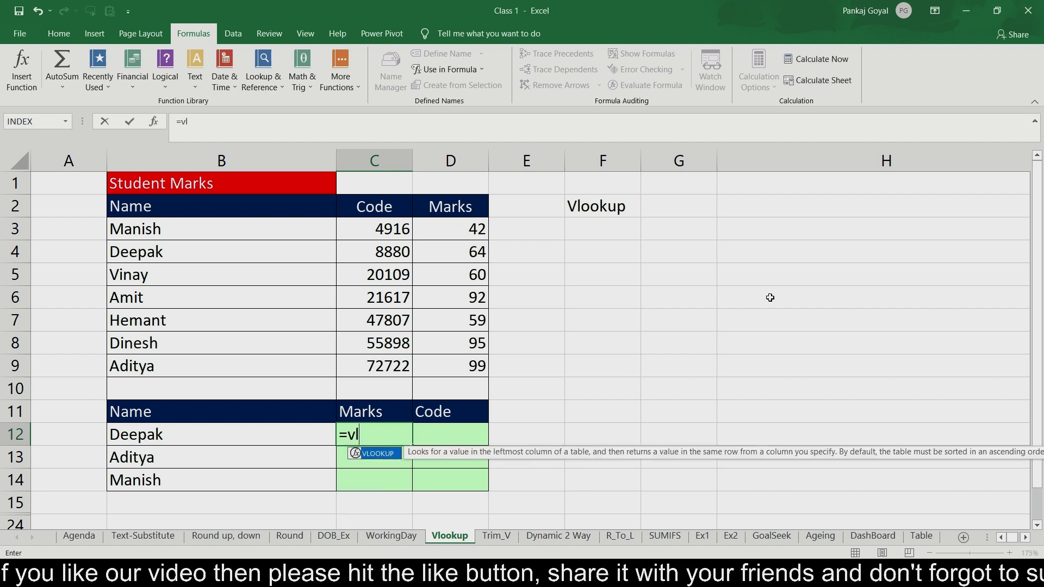
key(Tab)
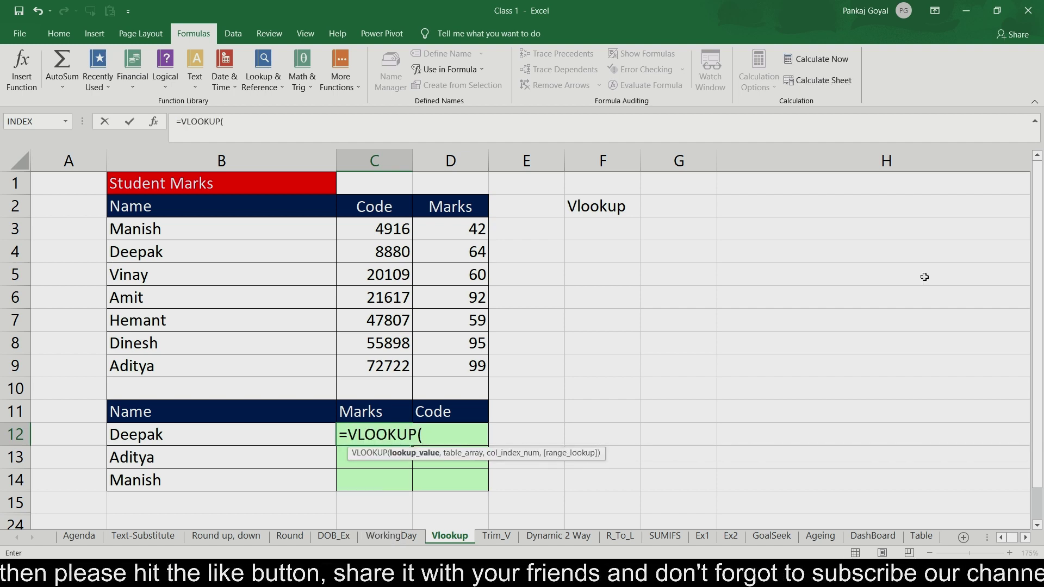
click(154, 121)
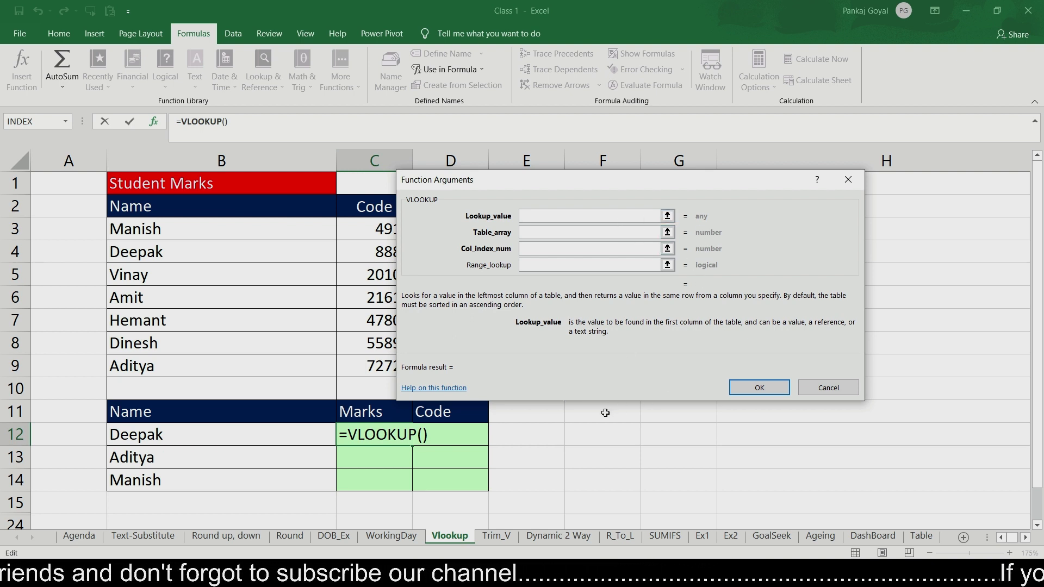
click(173, 433)
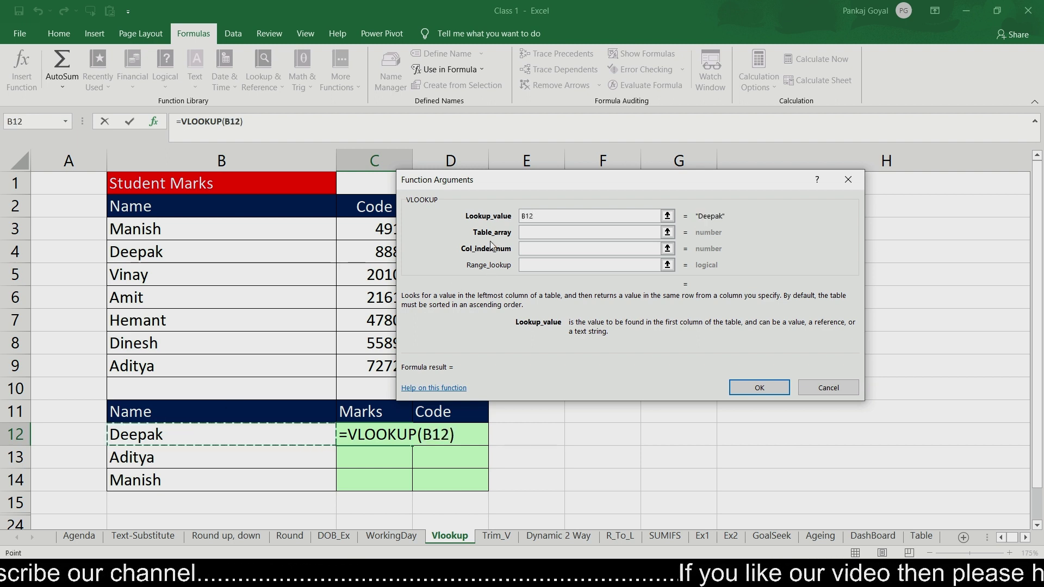
Set the VLOOKUP table array to B3:D9 and the column index number to 3
drag(577, 180, 718, 152)
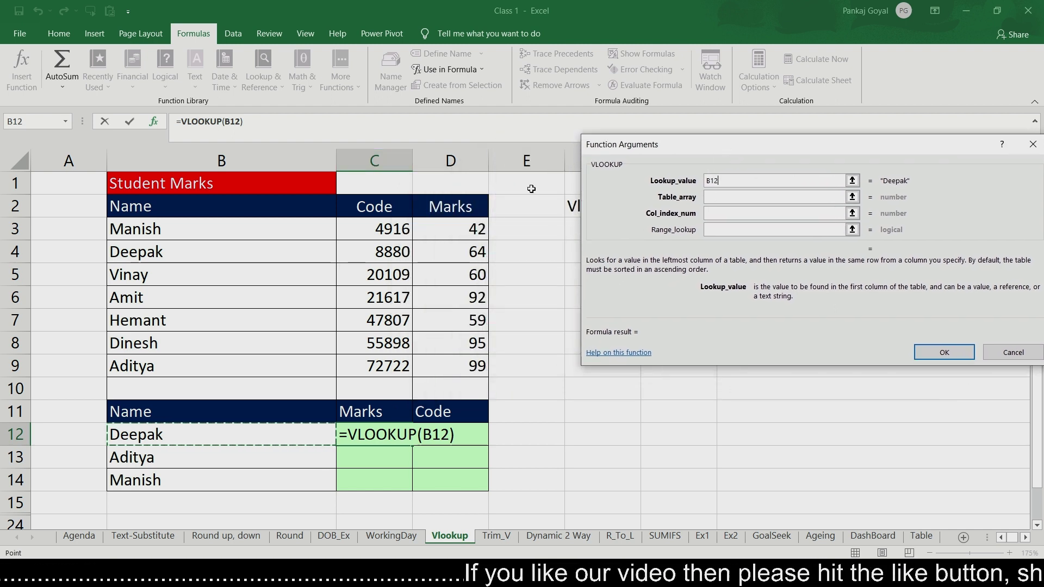
click(716, 197)
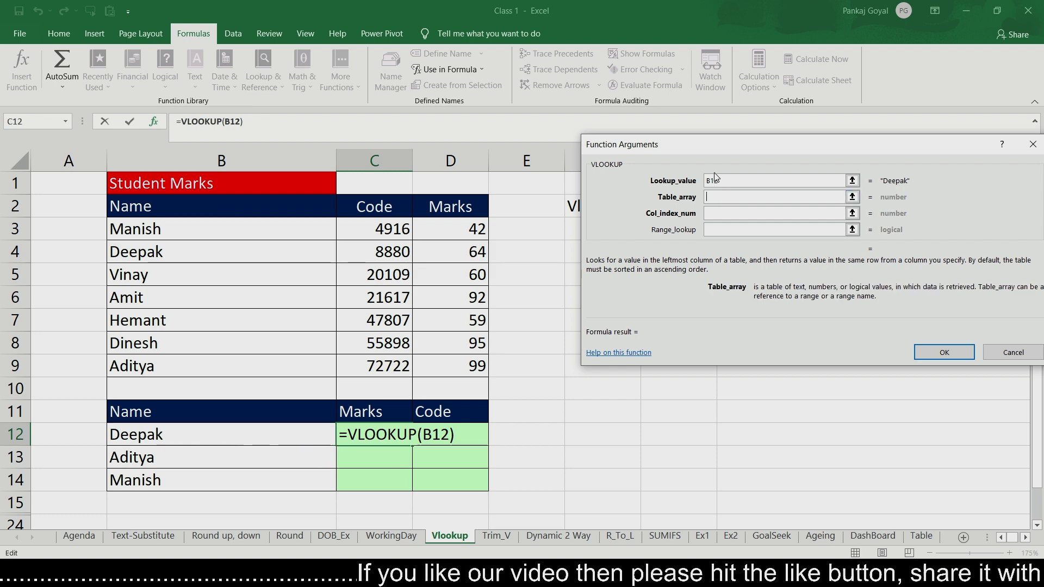
drag(139, 233, 485, 374)
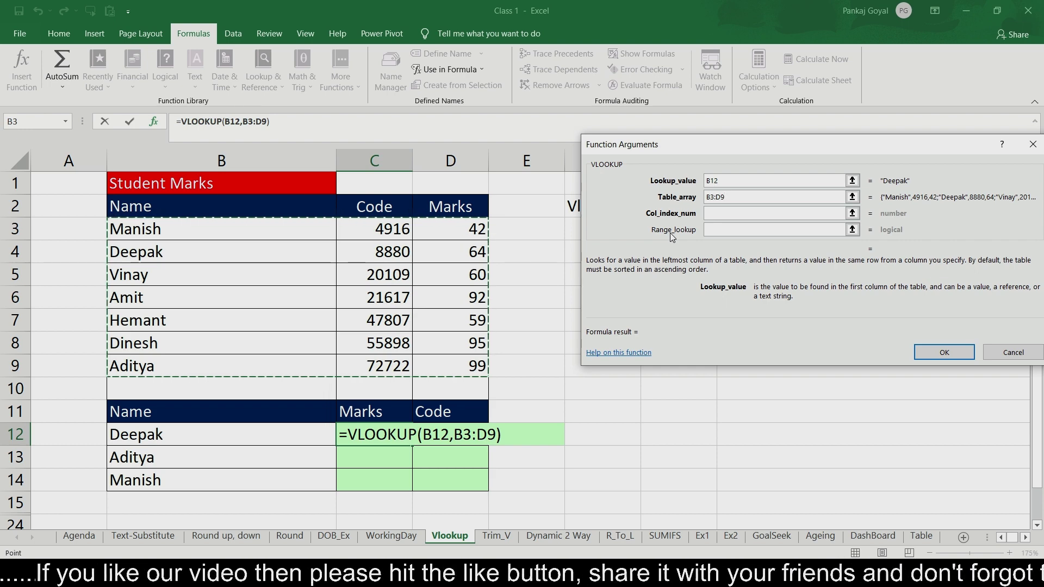
click(712, 213)
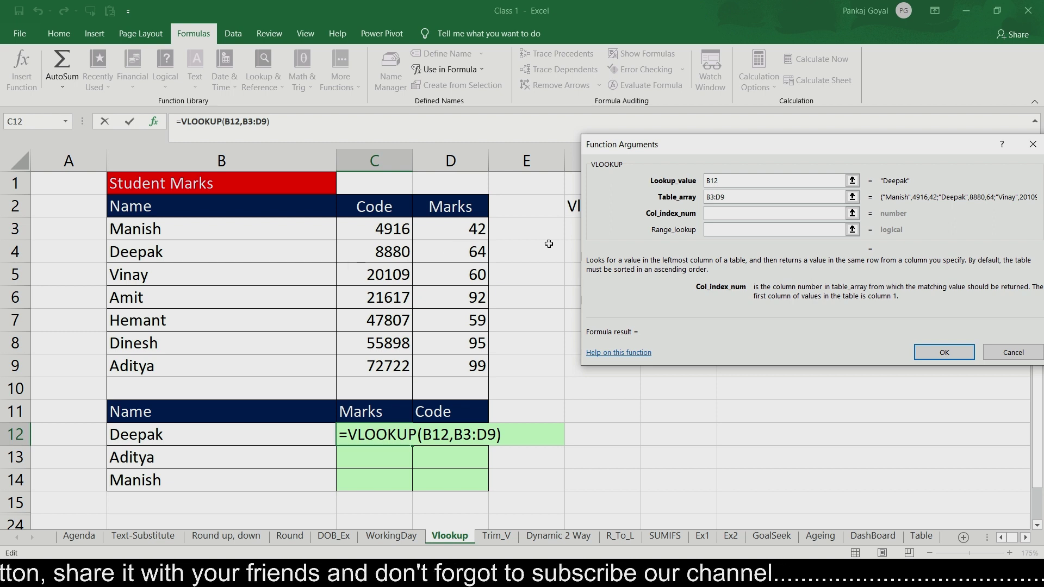
text(3)
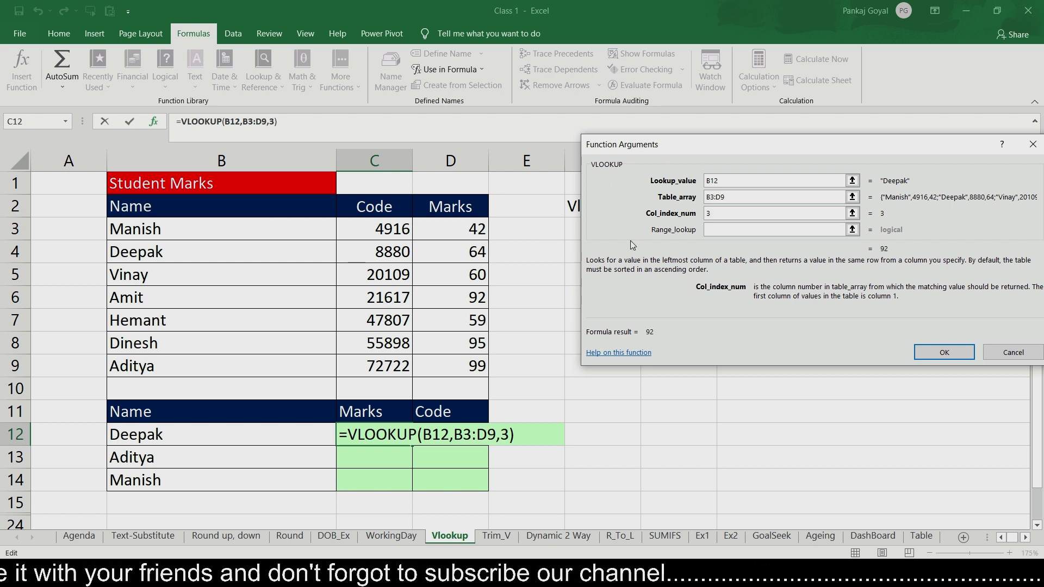
Set the range lookup to 0, apply the formula, and check it against the matching student's row in the source table
click(721, 229)
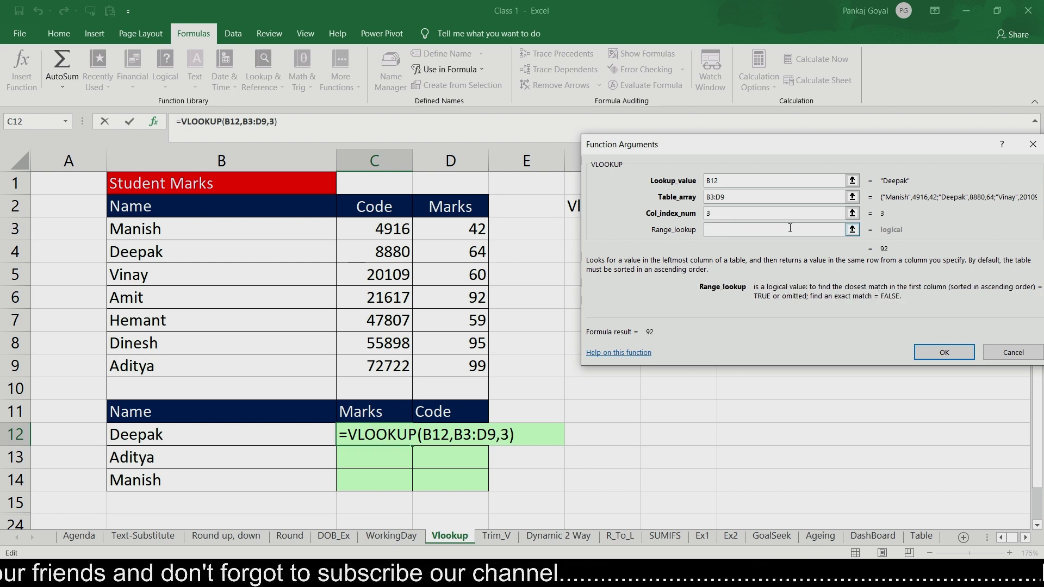
text(0)
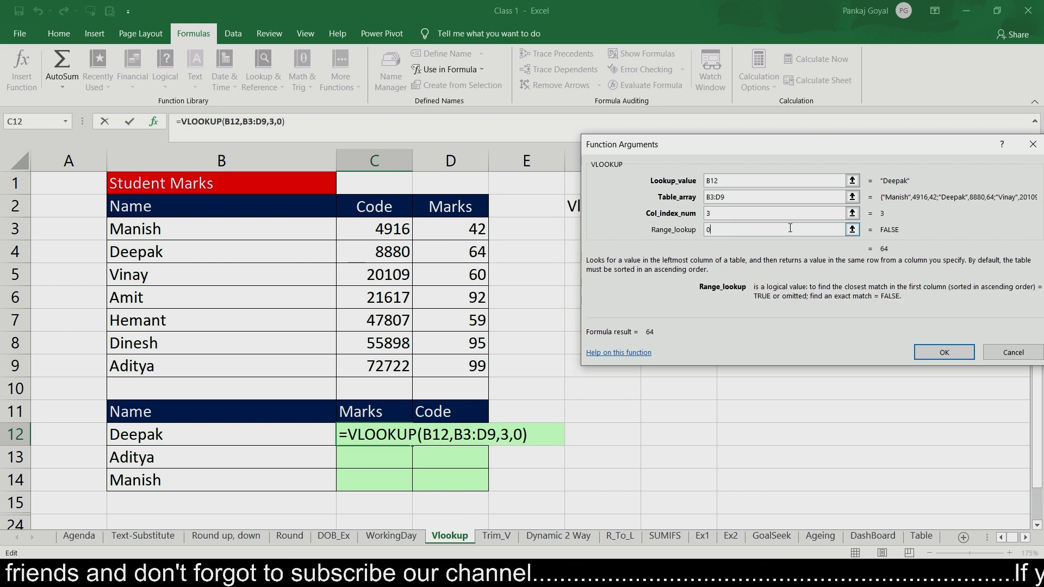
click(939, 353)
click(686, 434)
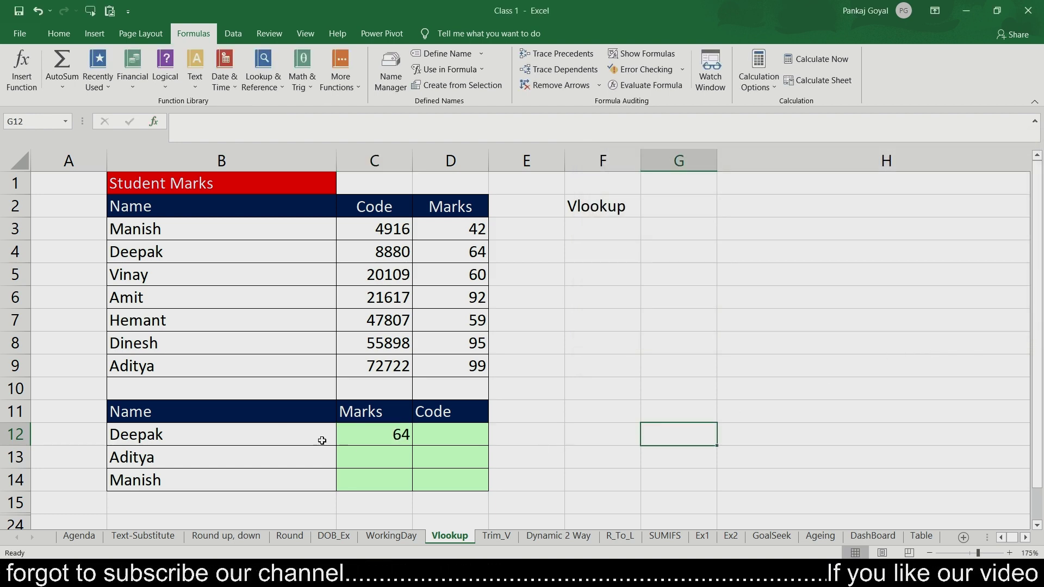
click(145, 434)
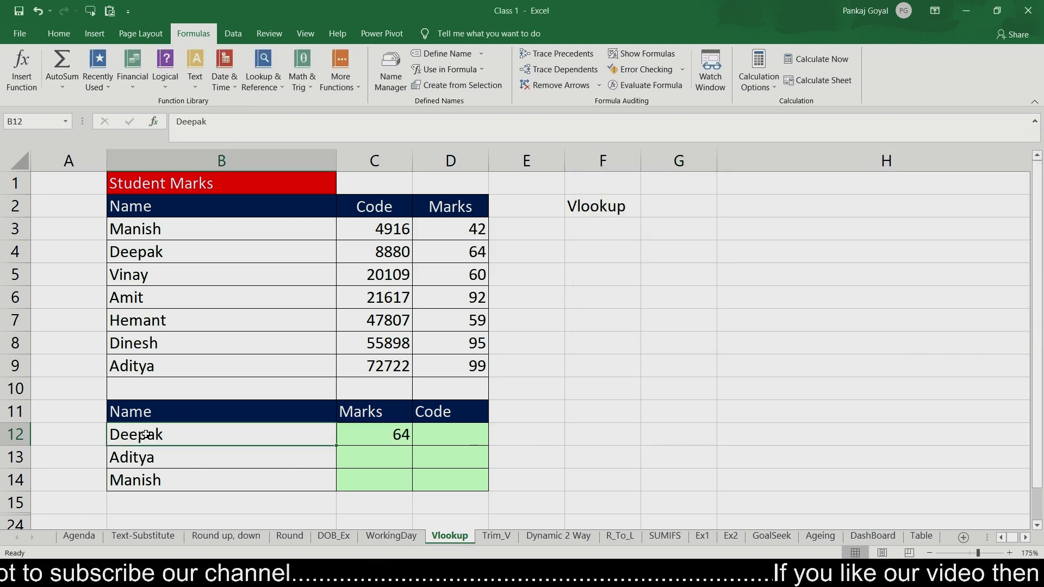
click(145, 252)
click(467, 250)
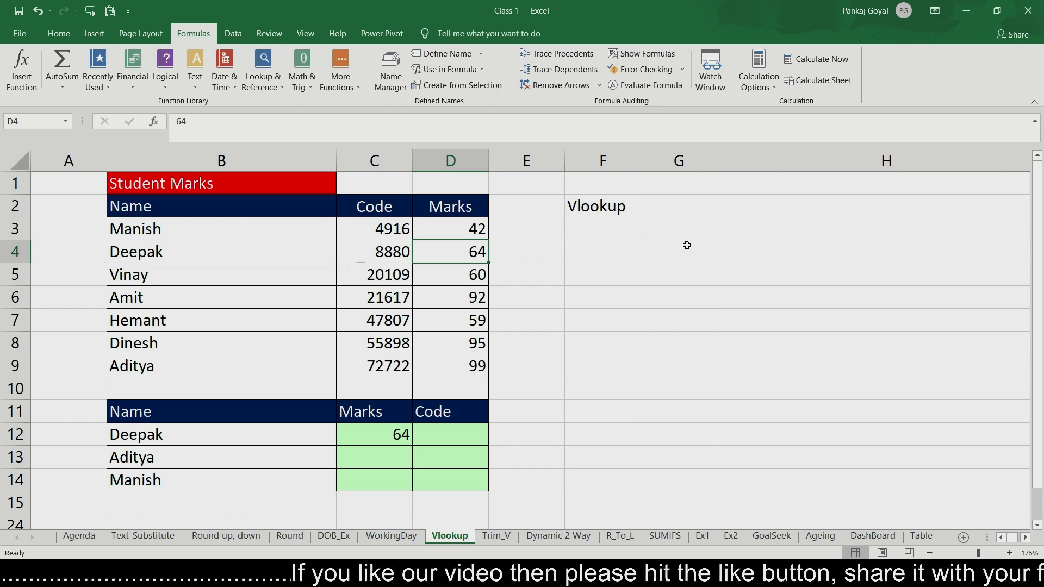
Add the header "S. No." in A2 and enter 1 in A3 as the first serial number
key(Left)
key(Left)
key(Left)
key(Up)
key(Up)
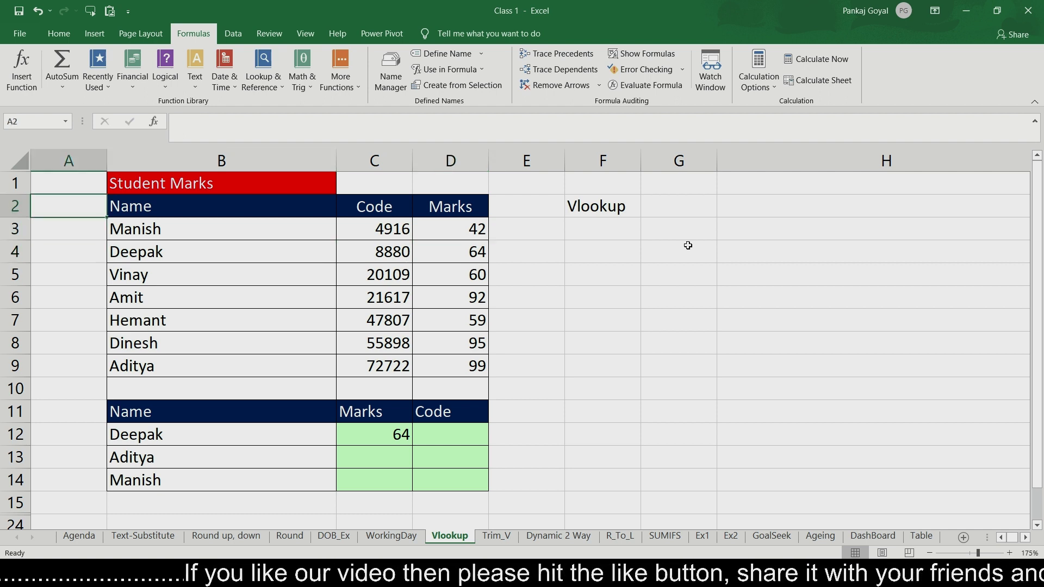
text(S. No.)
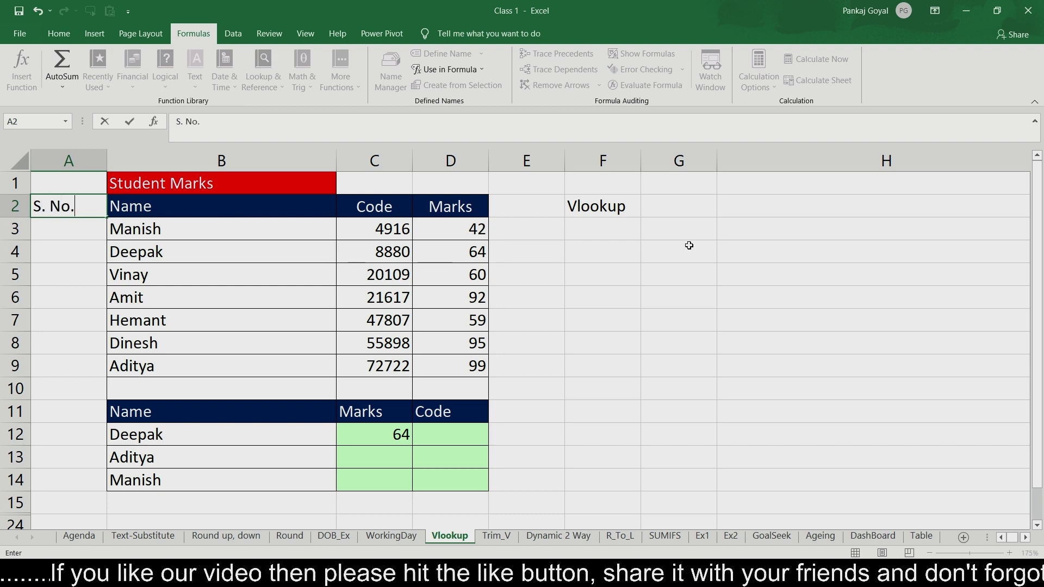
key(Return)
text(1)
key(Return)
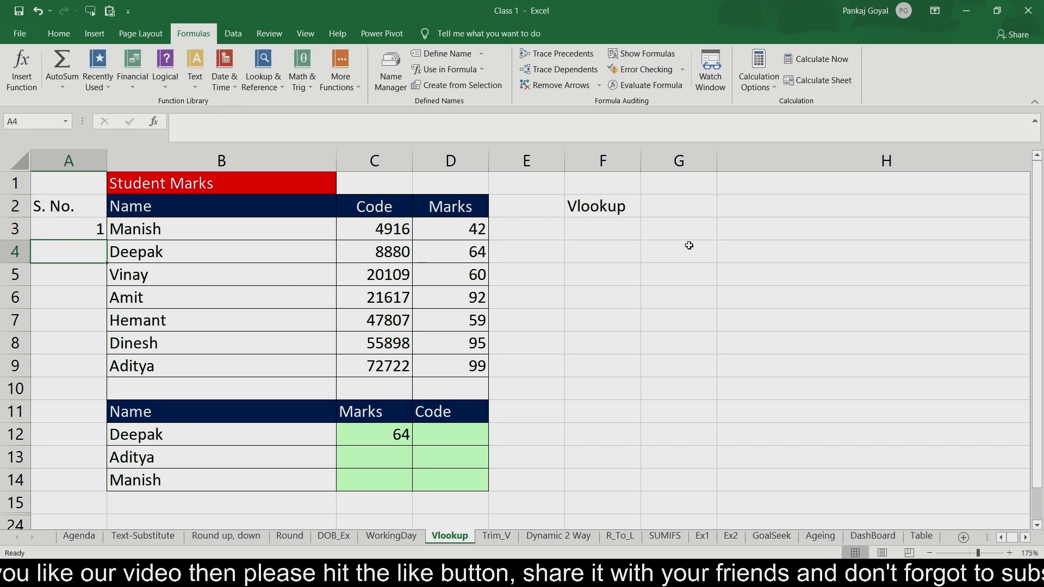
Enter =A3+1 in A4, copy it down to A9, and centre the serial numbers
text(=A3+1)
key(Return)
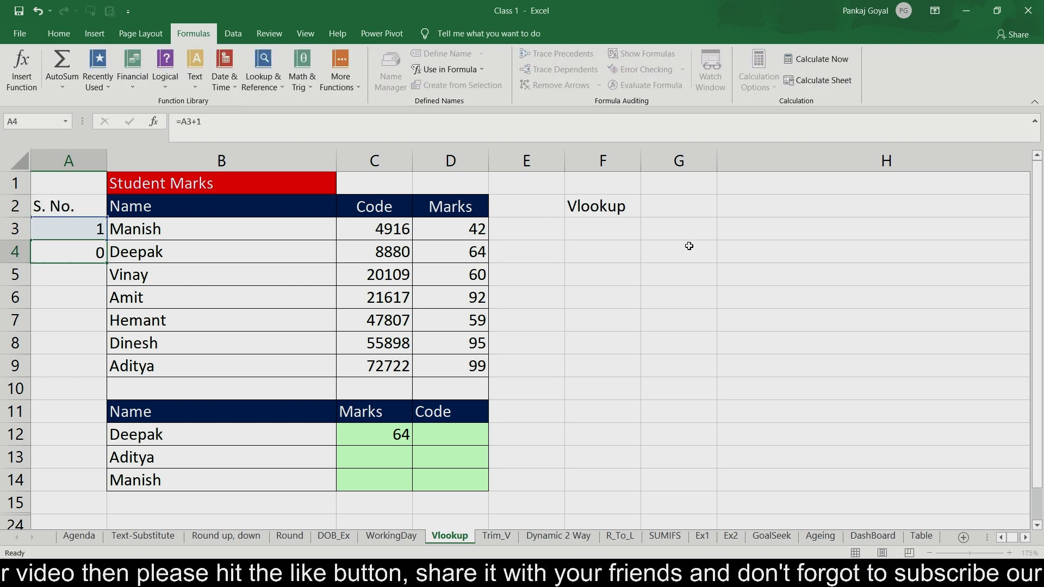
key(Up)
key(ctrl+c)
key(shift+Down)
key(shift+Down)
key(shift+Down)
key(shift+Down)
key(shift+Down)
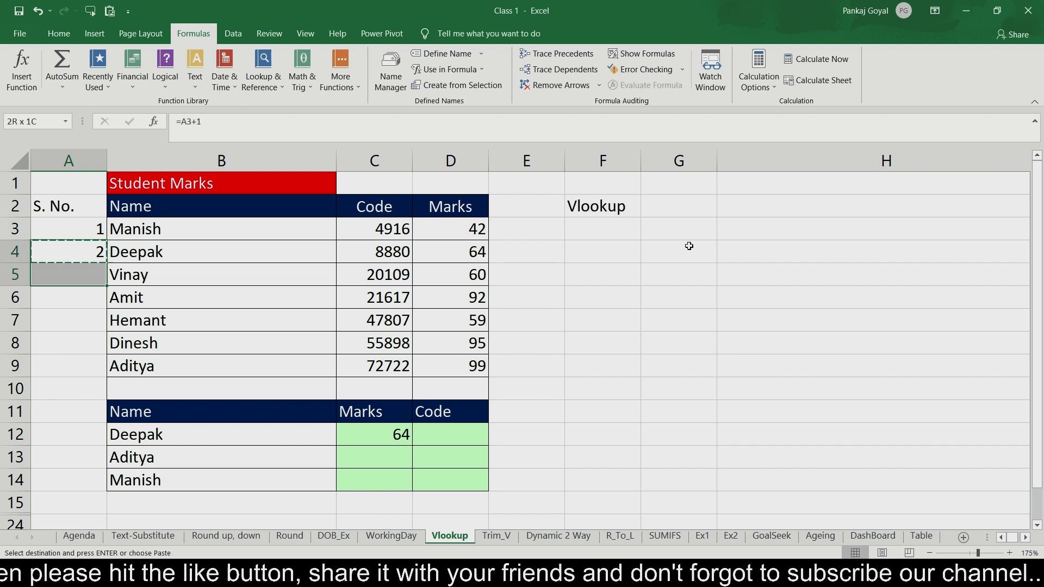
key(Return)
key(Down)
key(Down)
key(Down)
key(Down)
key(Down)
key(Down)
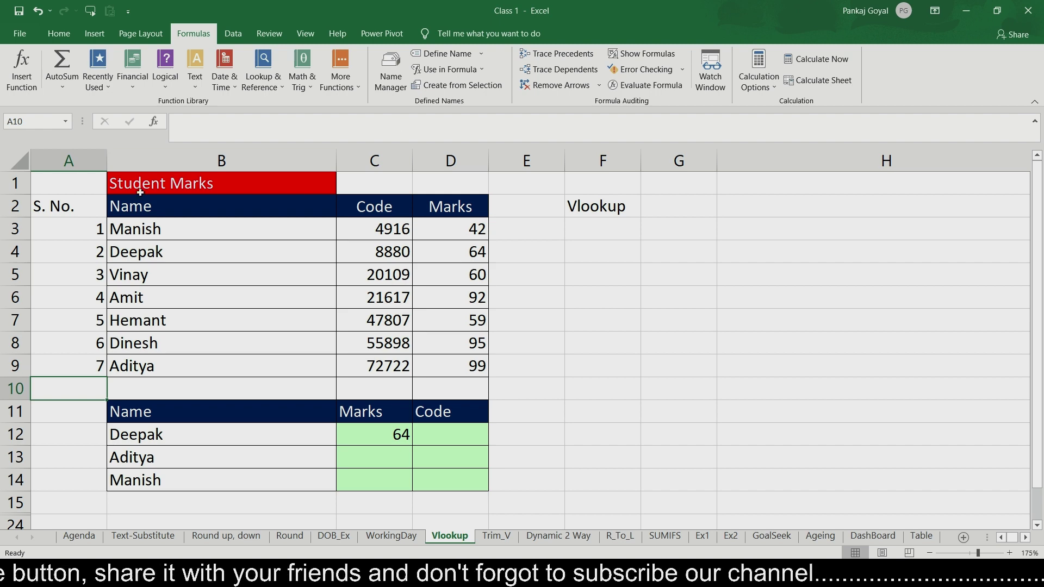
drag(81, 228, 85, 354)
Replace the formula in C12 with a new VLOOKUP that uses B12 as the lookup value
text(=vlo)
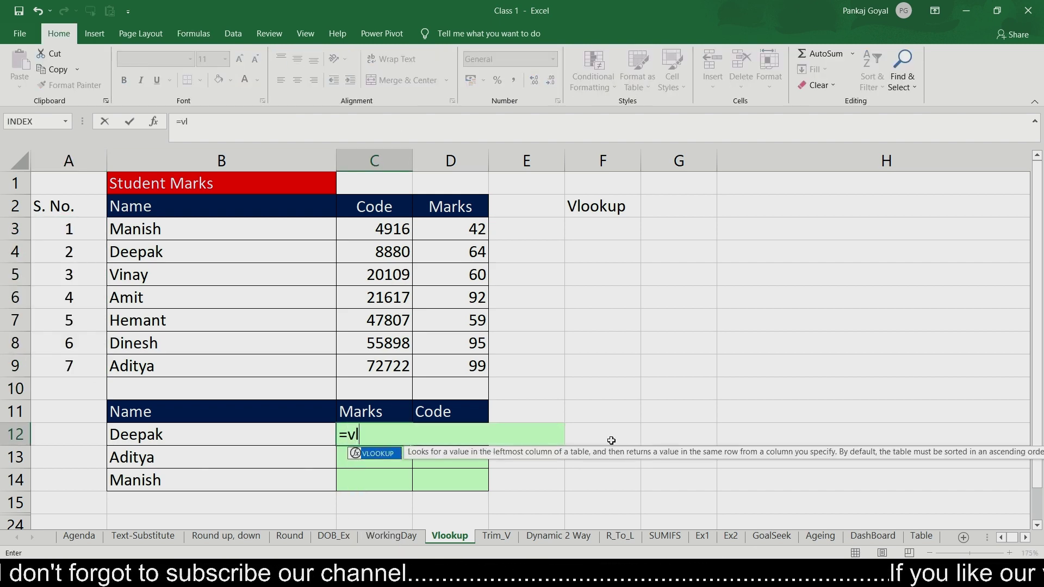
key(Tab)
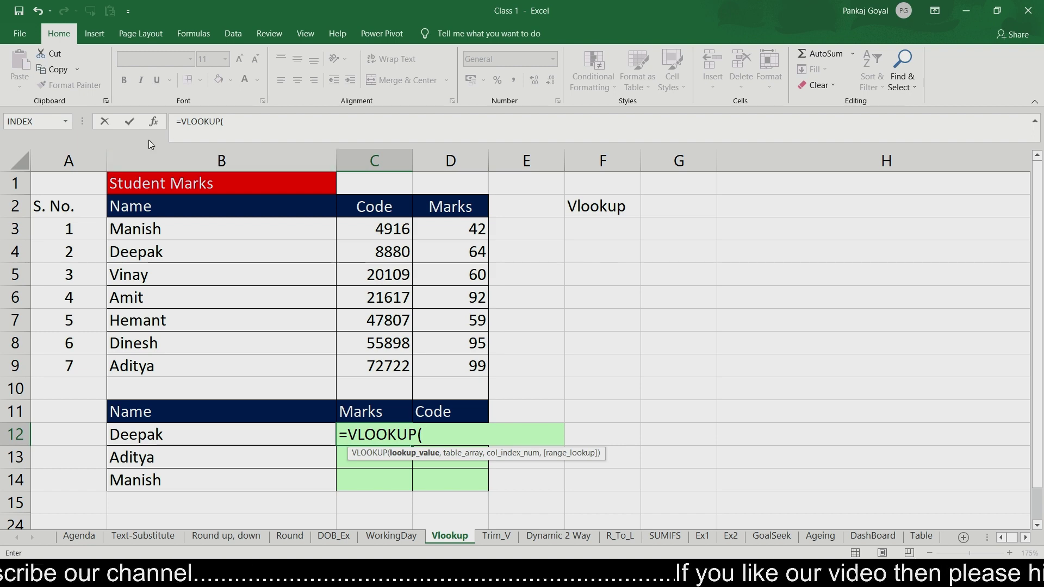
click(153, 122)
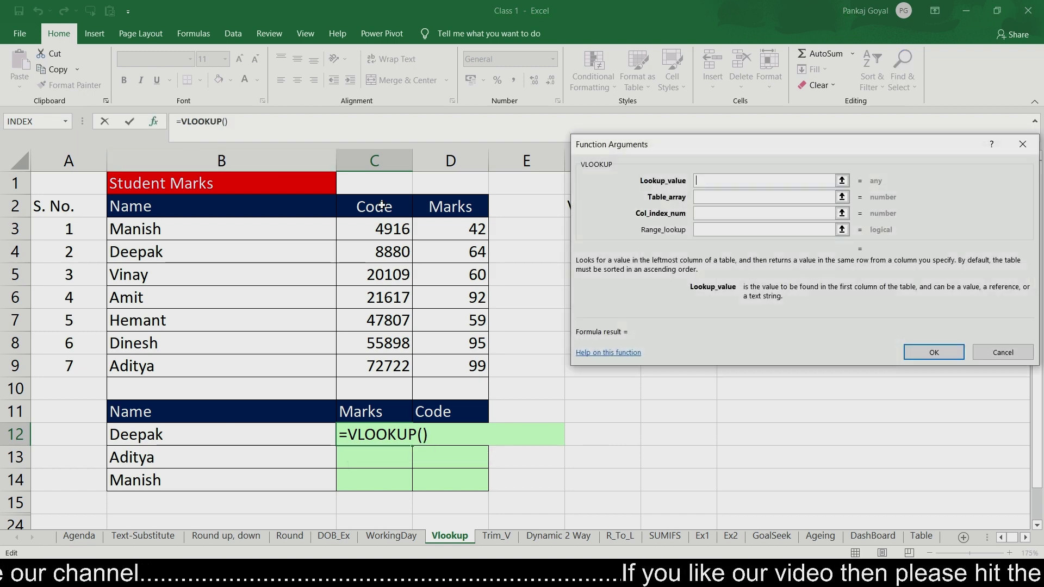
click(190, 434)
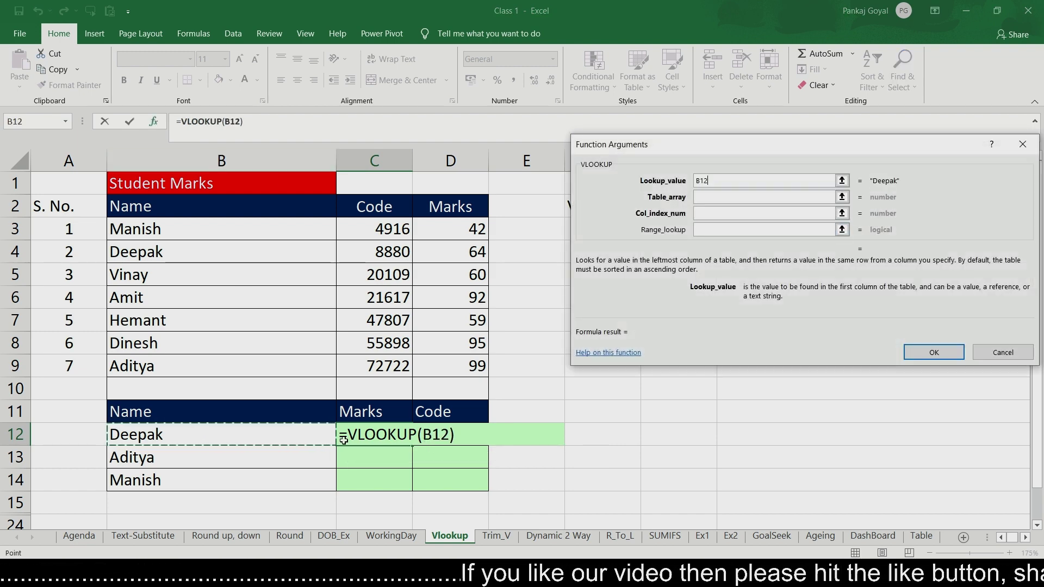
Try completing the C12 lookup with table array A3:D9, column index 4 and range lookup 0
key(Tab)
drag(76, 223, 478, 366)
key(Tab)
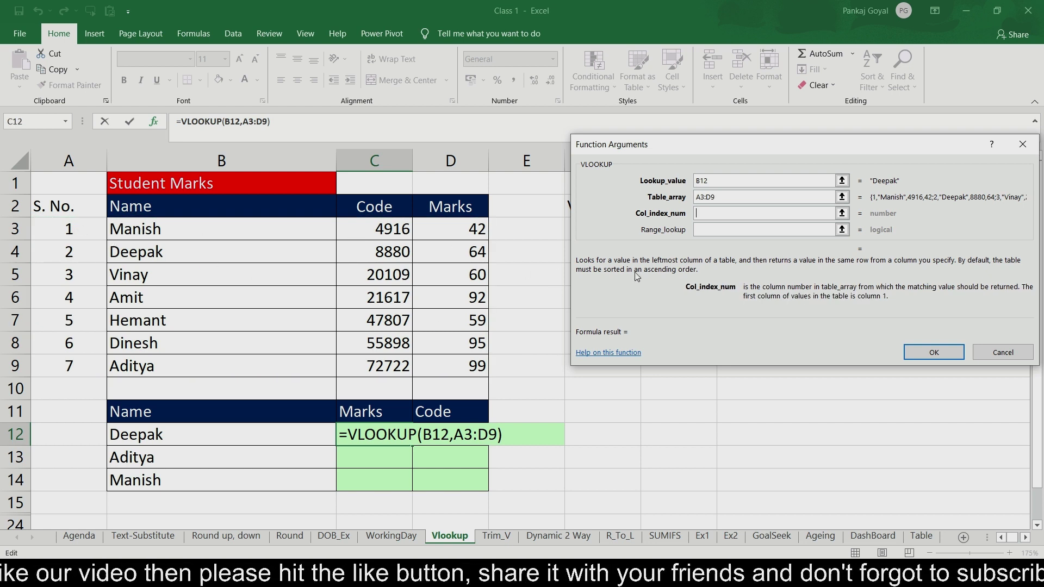
text(4)
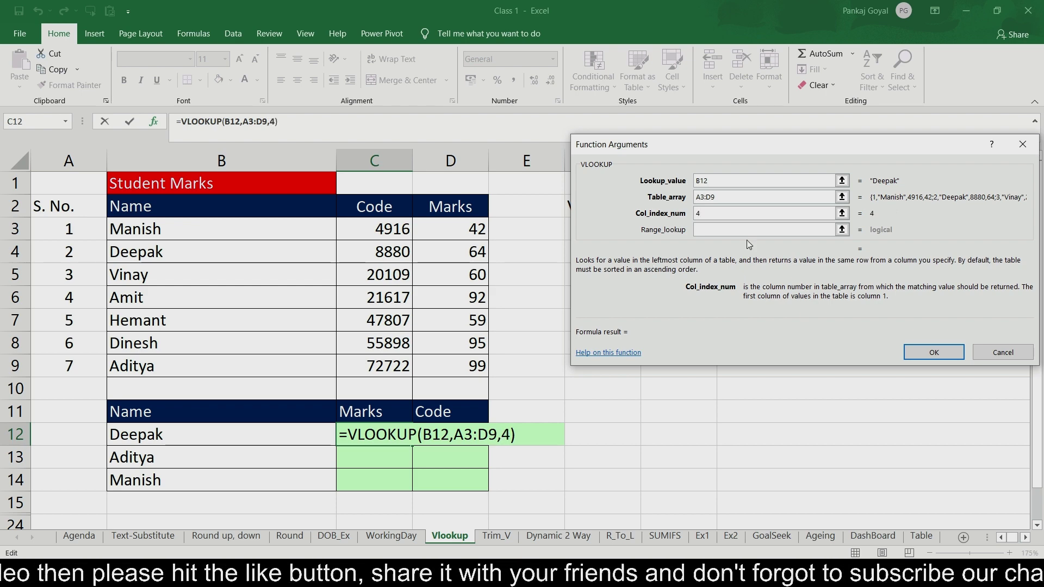
click(732, 229)
text(0)
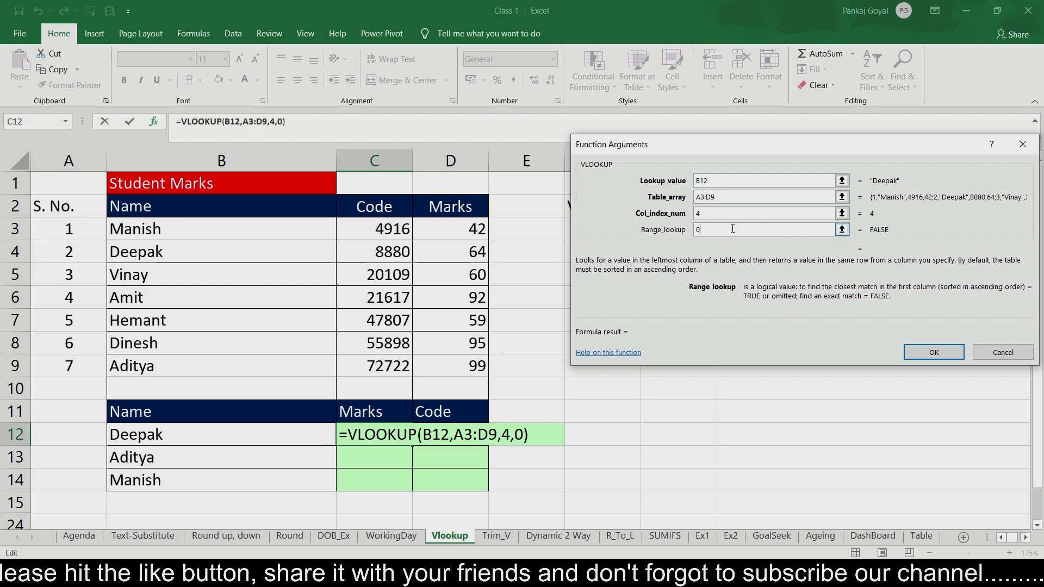
click(935, 353)
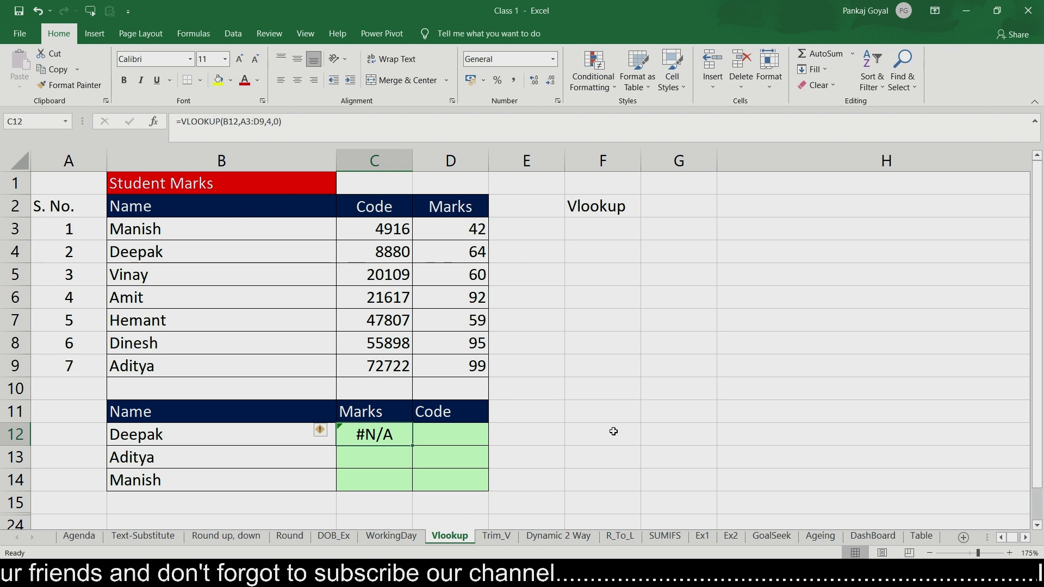
Trace the lookup name in B12 up through the Name column to the first student row in B3
key(Left)
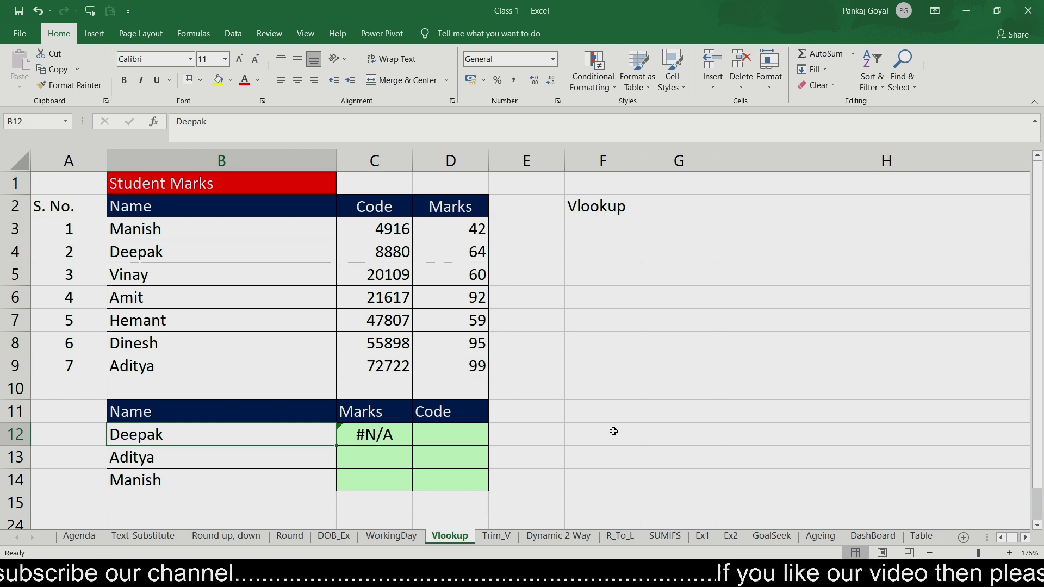
key(Up)
key(Up)
key(Up)
key(Up)
key(Up)
key(Up)
key(Up)
key(Up)
key(Up)
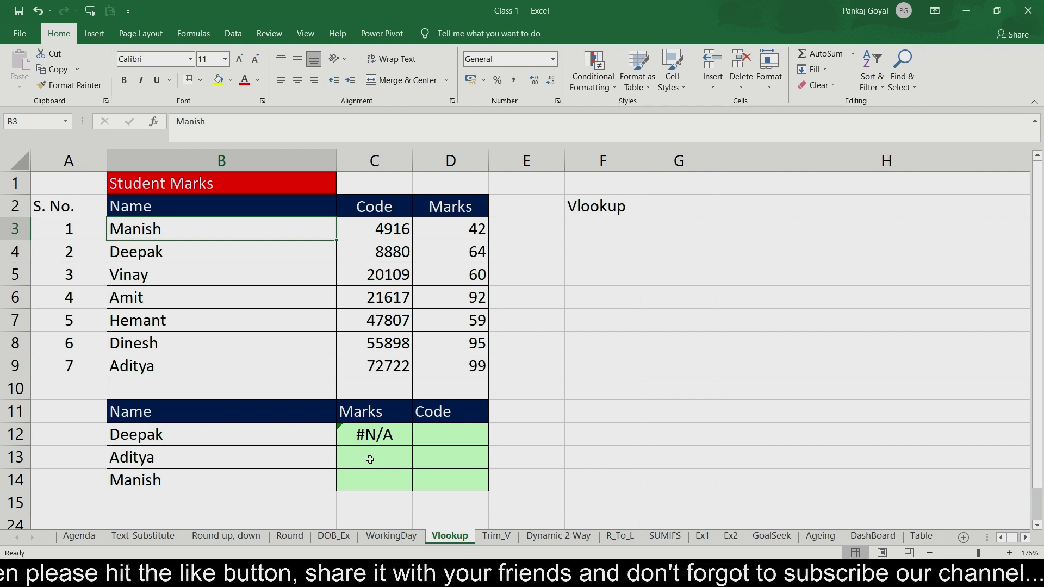
Replace the formula in C12 with =VLOOKUP(B12,B3:D9,3,0) so the table array starts at the Name column
click(377, 439)
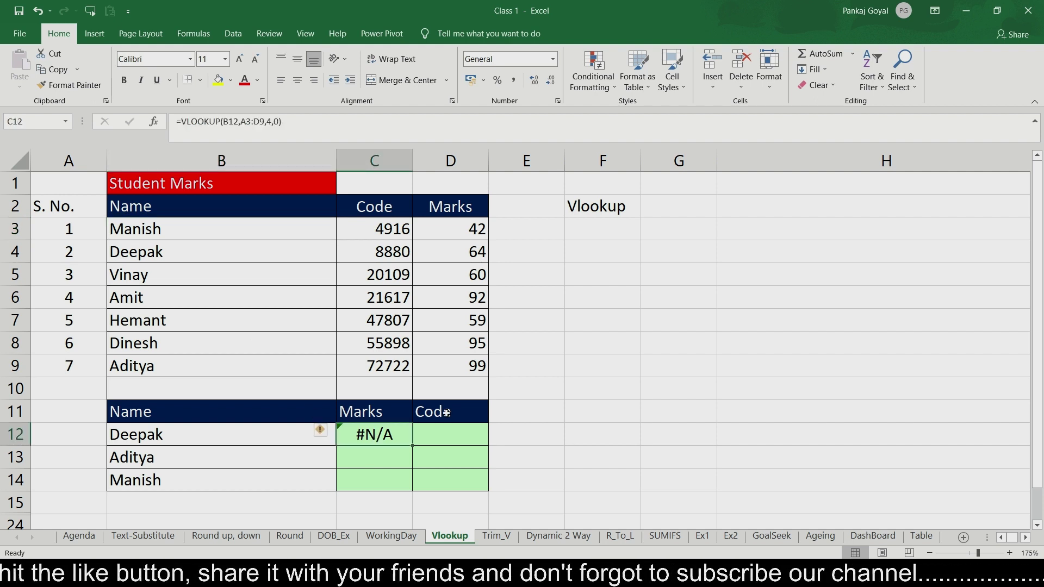
text(=VLOOKUP()
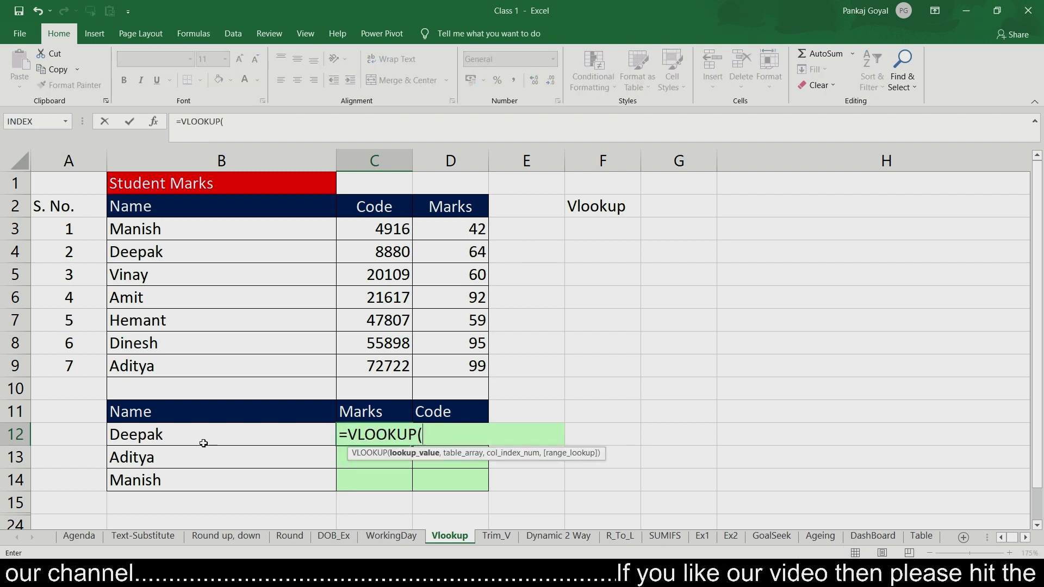
click(203, 443)
text(,)
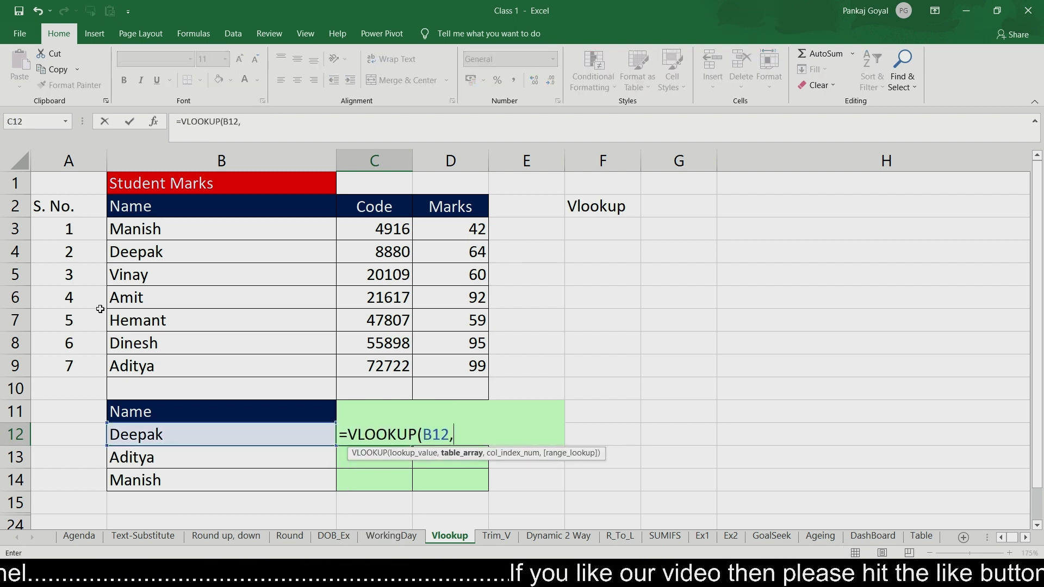
drag(149, 235, 420, 359)
text(,)
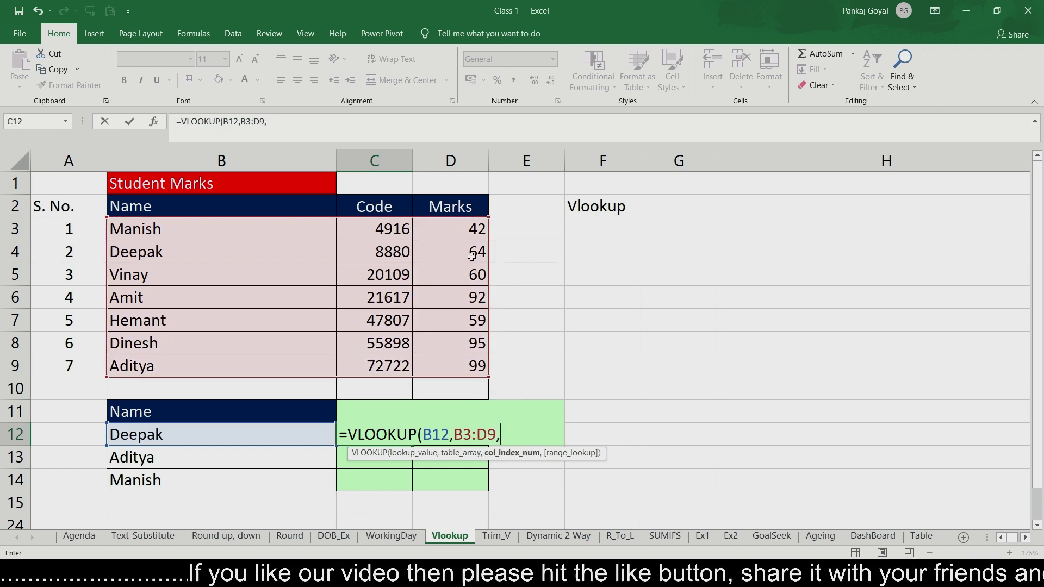
text(3,0)
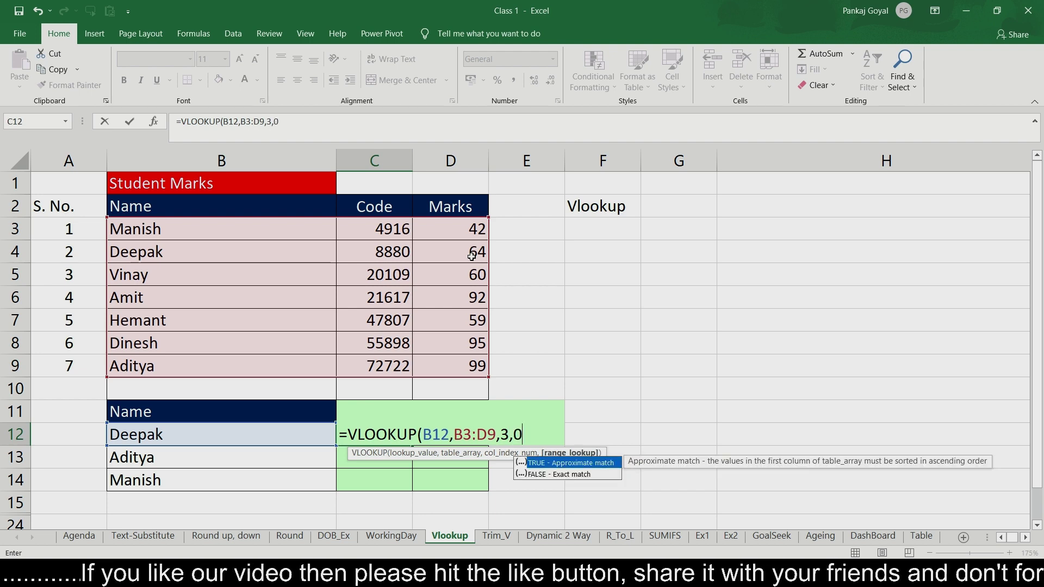
key(Return)
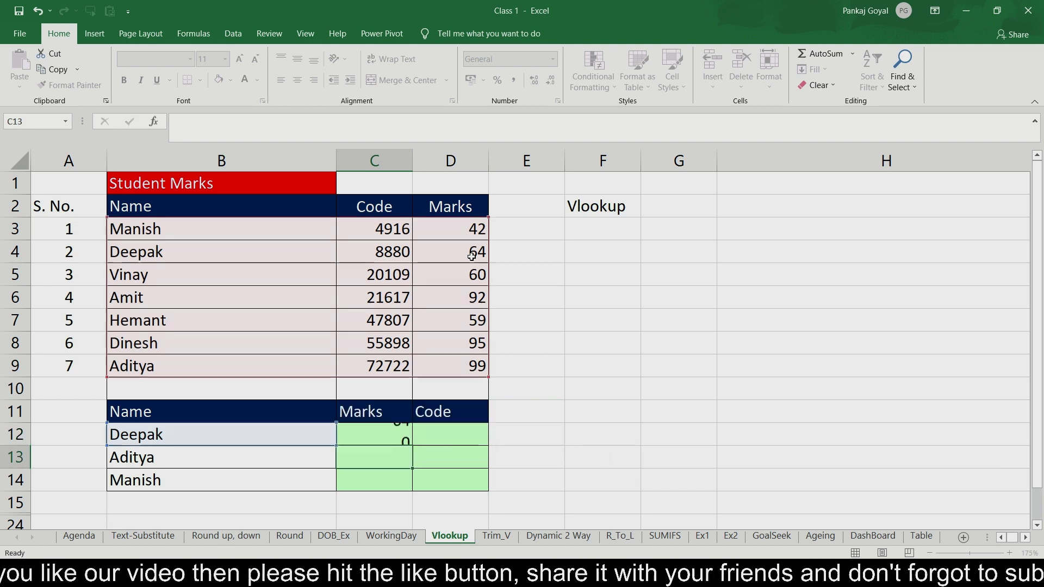
key(Up)
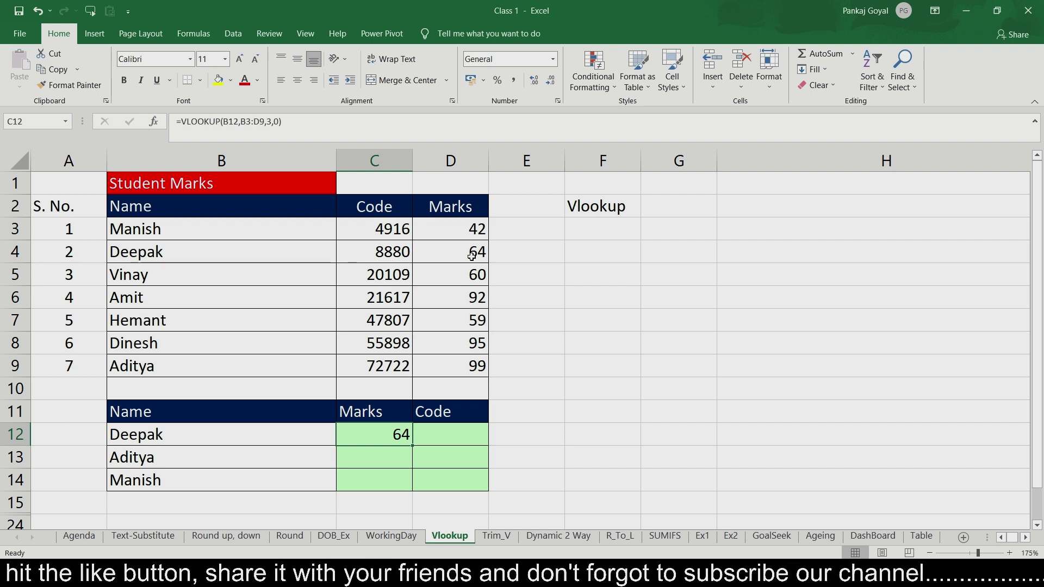
Copy the C12 lookup formula down to C13 and inspect the cell references it uses
click(161, 453)
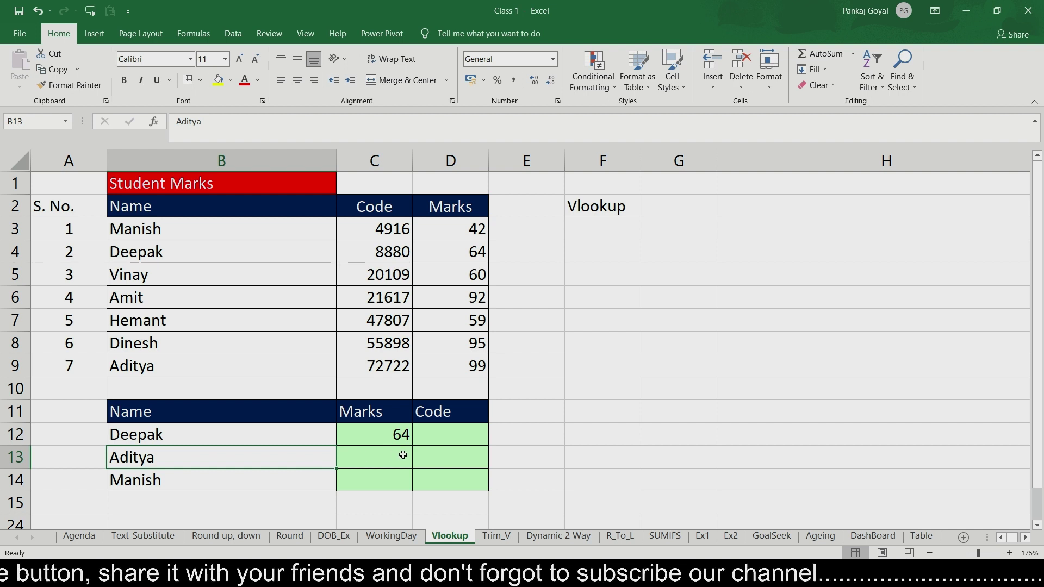
click(403, 436)
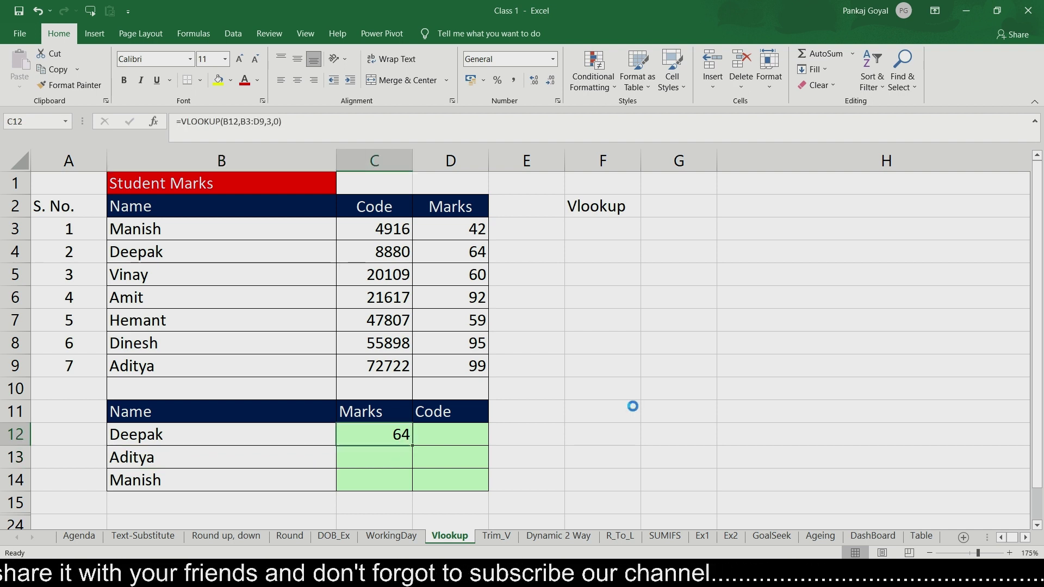
key(Down)
key(ctrl+d)
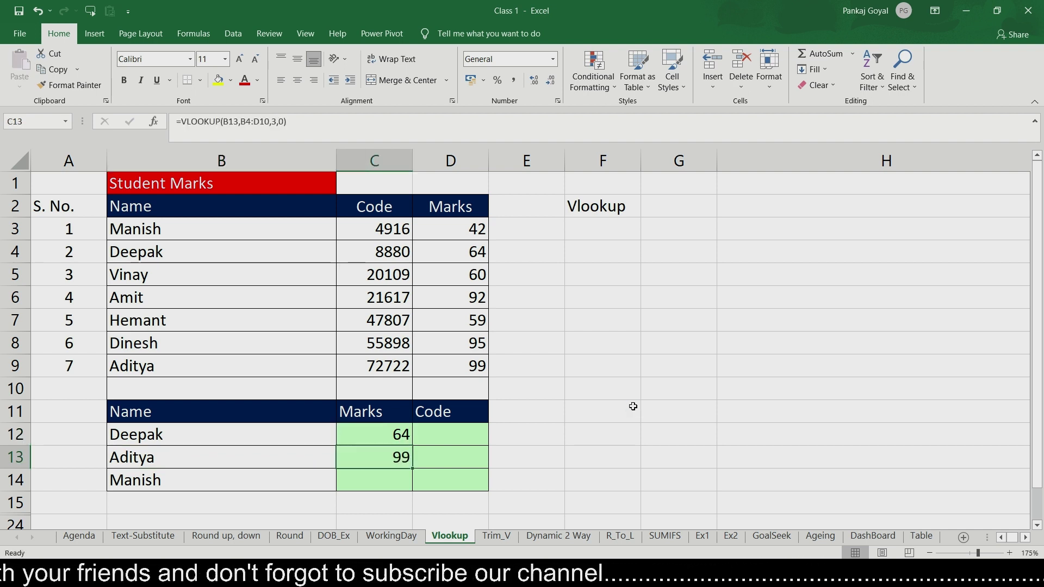
key(F2)
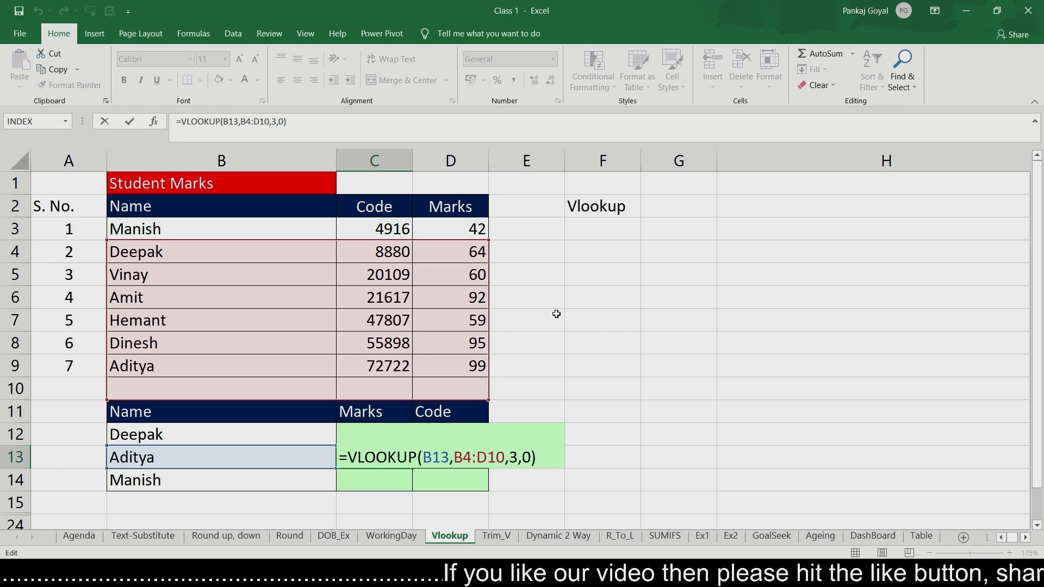
key(Return)
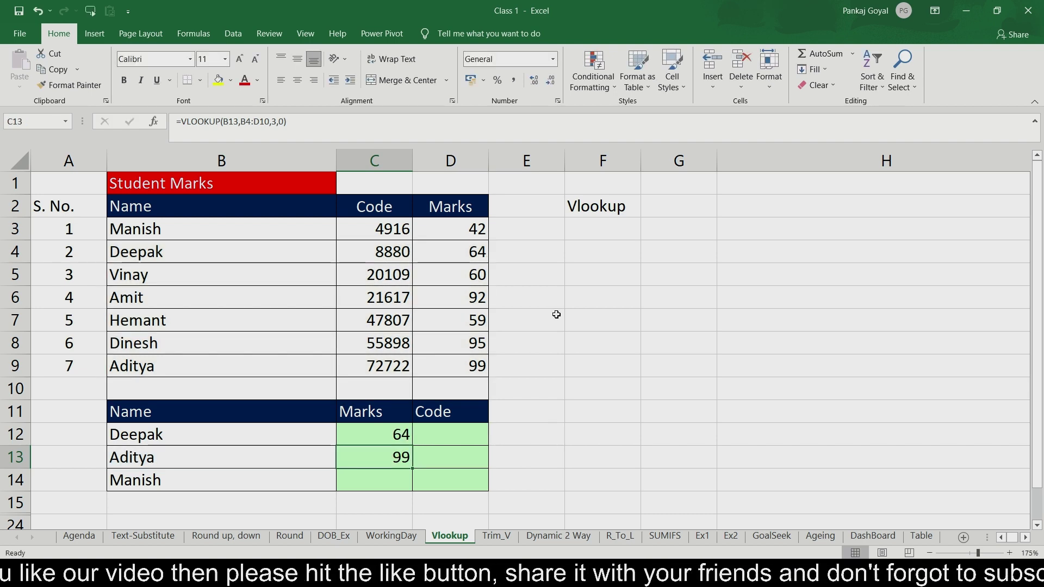
Make the table array in the C12 lookup formula absolute as $B$3:$D$9 and apply the formula
key(Up)
key(Up)
key(F2)
key(Left)
key(Left)
key(Left)
key(Left)
key(Left)
key(Left)
key(Left)
key(Left)
key(Left)
key(Left)
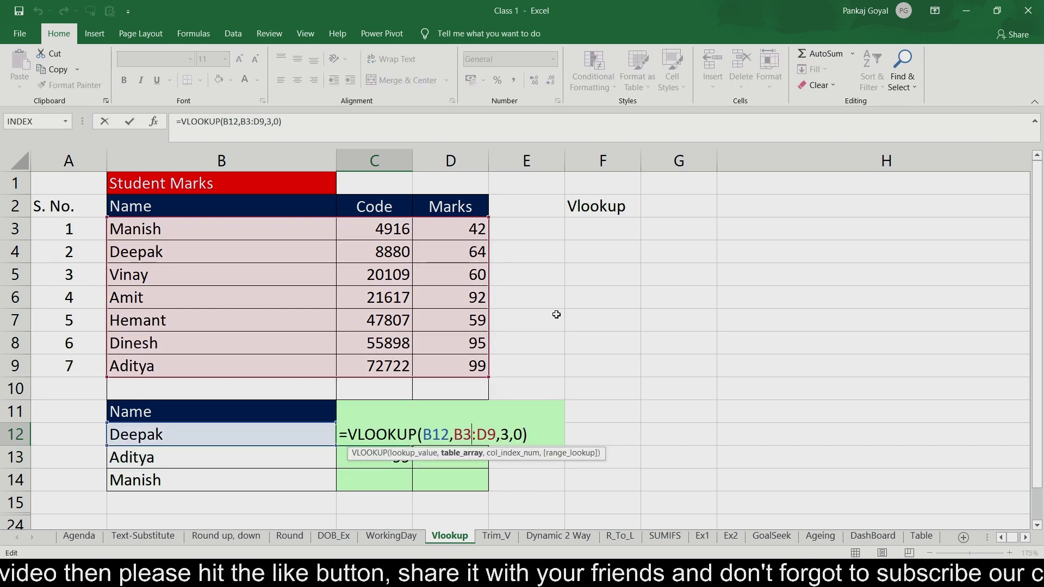
key(shift+Right)
key(shift+Right)
key(F4)
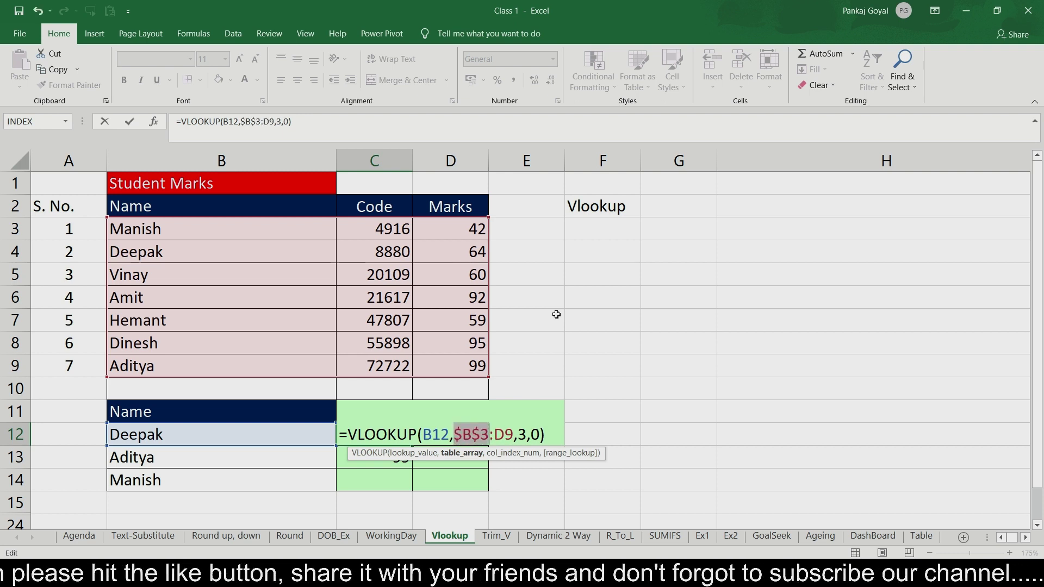
key(Right)
key(Right)
key(shift+Right)
key(shift+Right)
key(F4)
key(ctrl+Return)
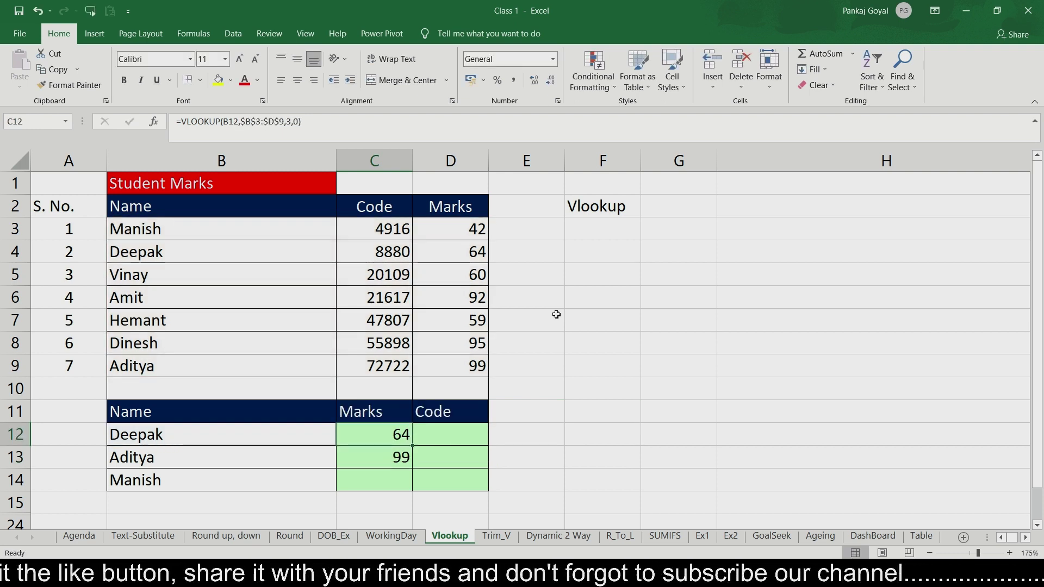
Copy the C12 lookup formula with the absolute table array down to C13 and C14
key(Down)
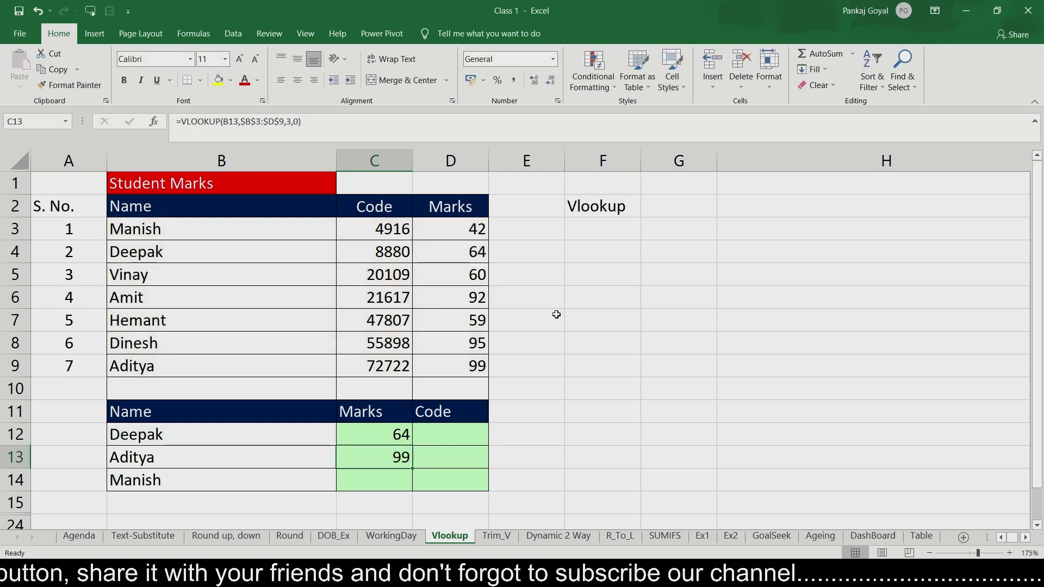
key(ctrl+c)
key(Down)
key(Return)
Total the retrieved marks in C15 with =SUM(C12:C14)
key(Down)
text(=)
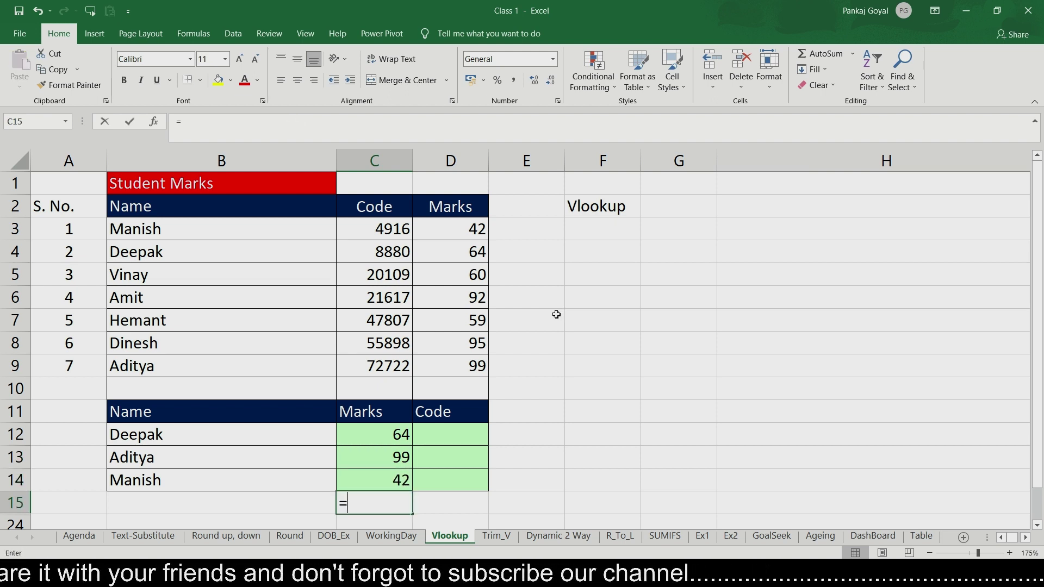
text(sum)
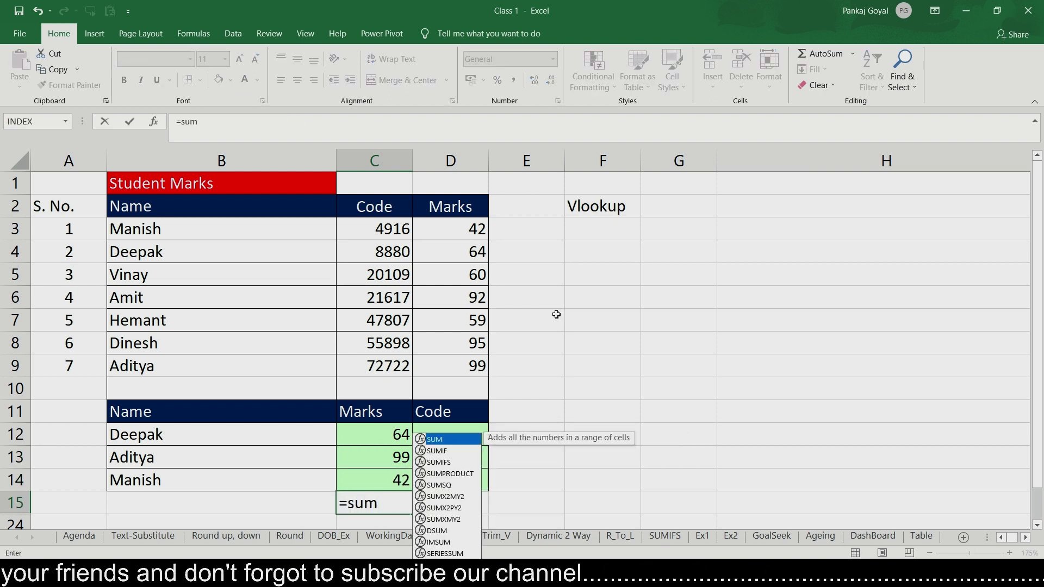
text(()
key(Up)
key(shift+Up)
key(shift+Up)
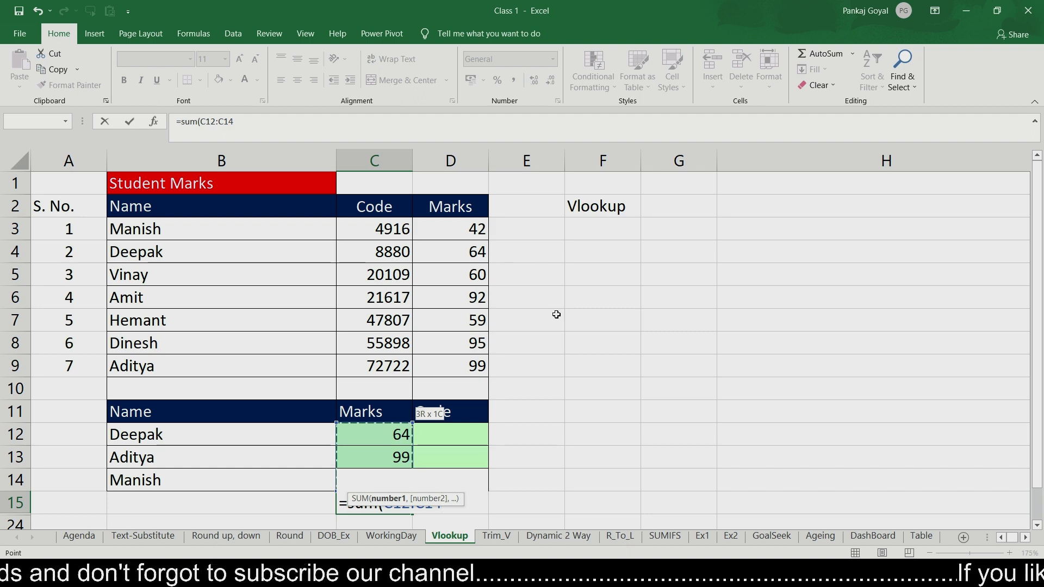
key(Return)
key(Up)
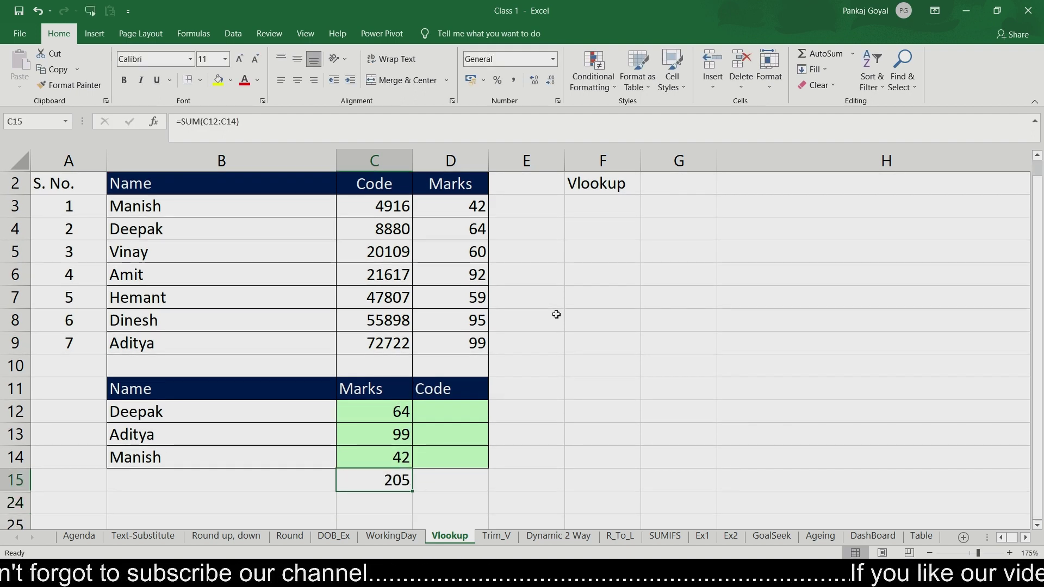
Copy the student name from B4 over the name in B7 to create a duplicate in the source table
scroll(556, 314, up, 1)
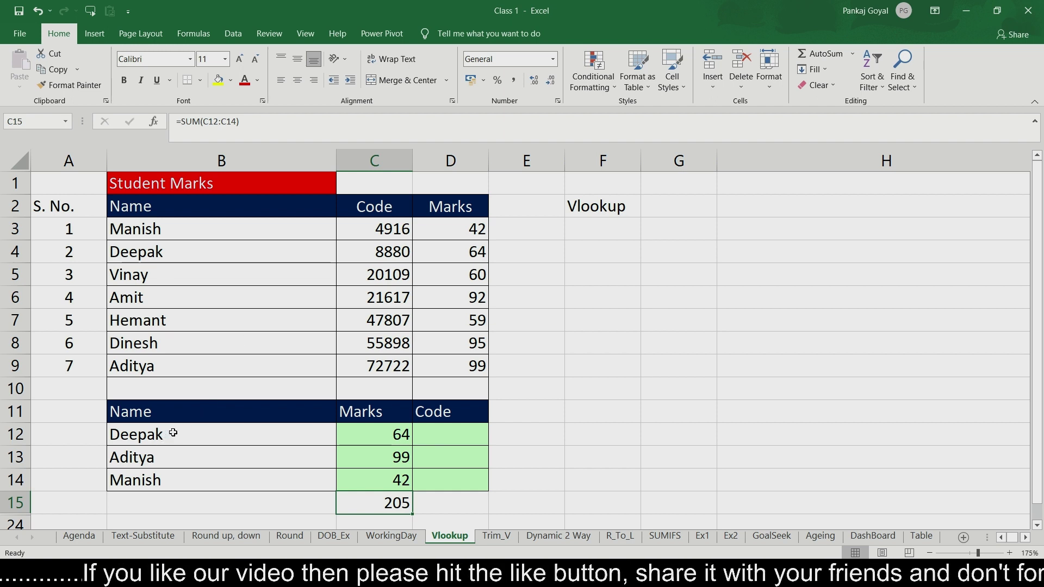
drag(170, 433, 175, 480)
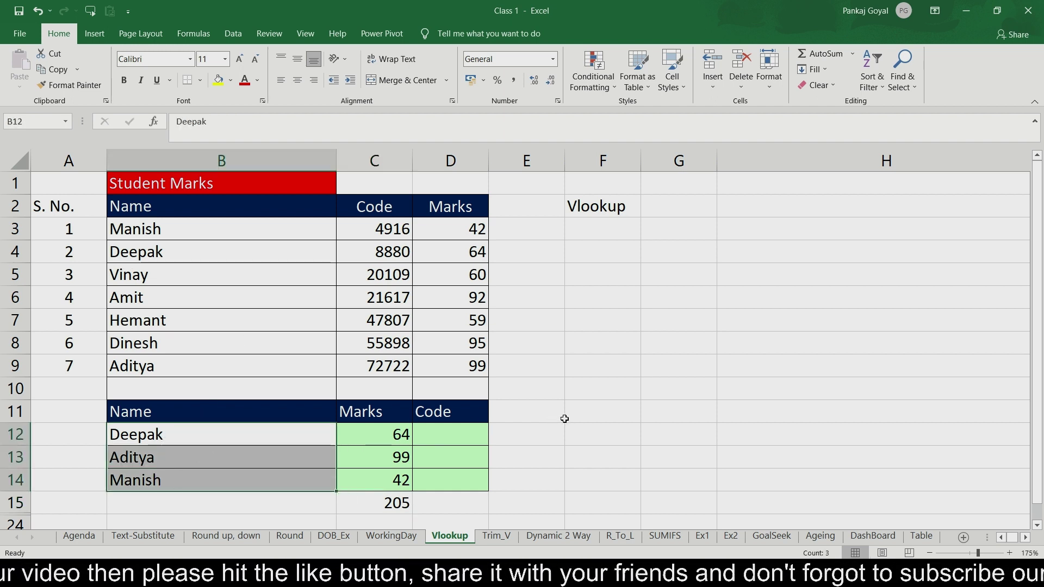
click(150, 259)
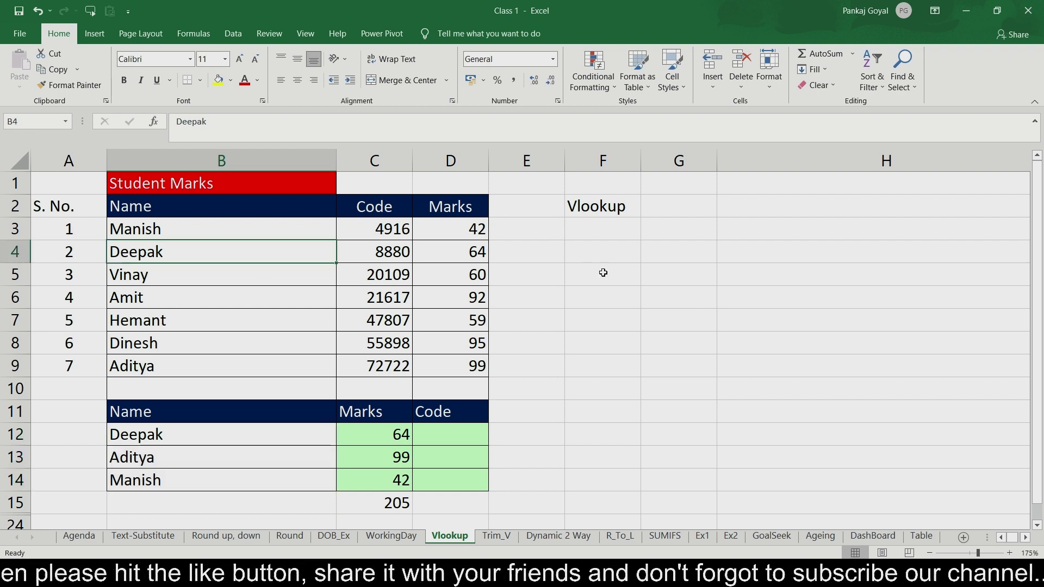
key(F2)
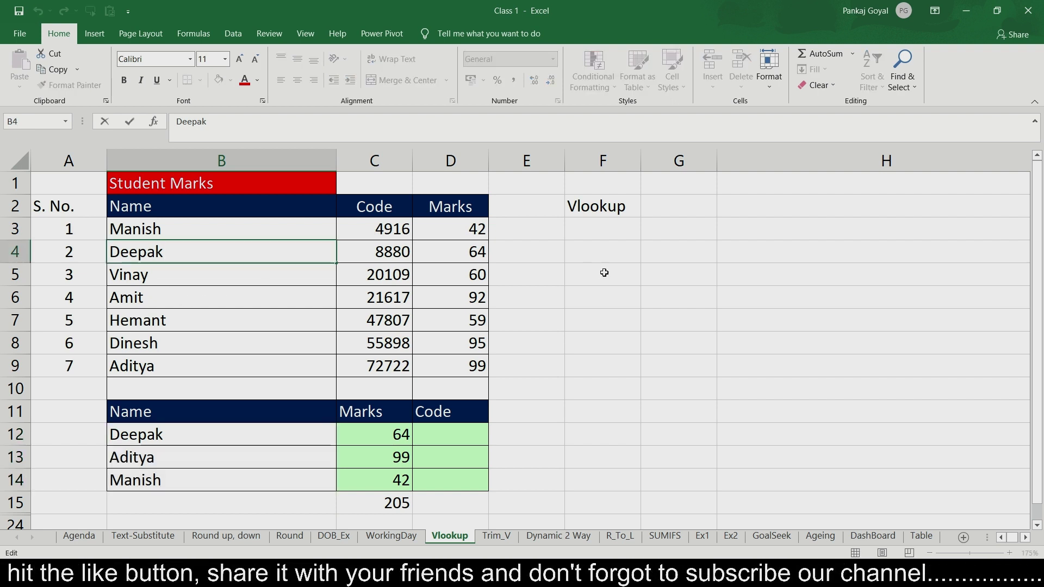
key(Escape)
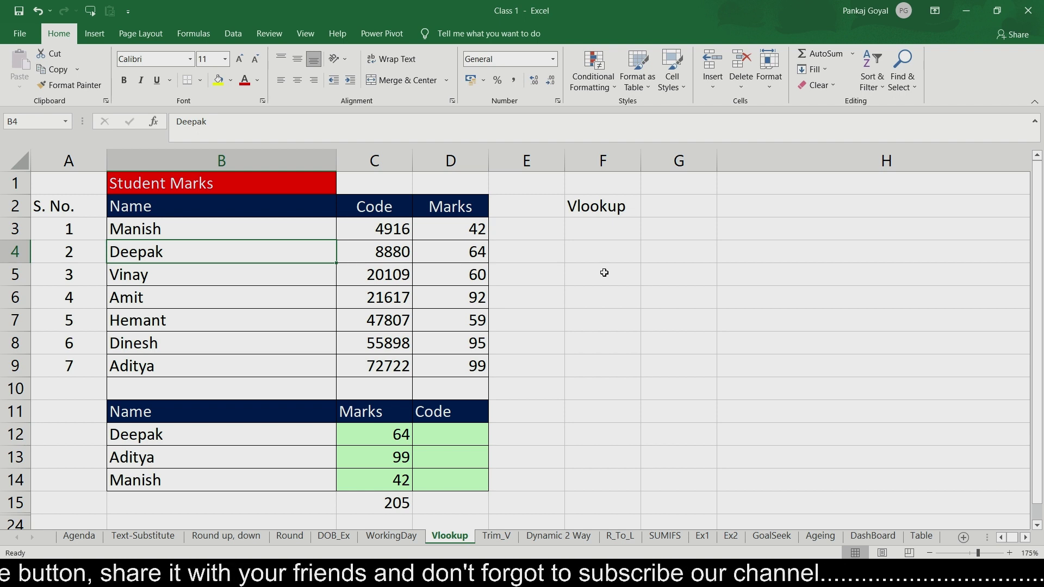
key(ctrl+c)
key(Down)
key(Down)
key(Down)
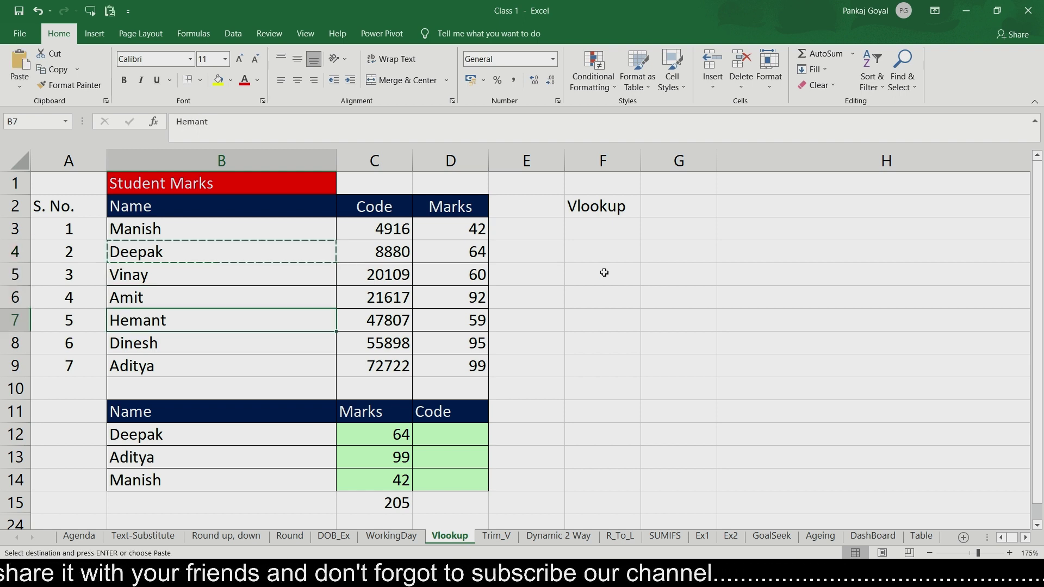
key(Return)
Compare the marks in D4 and D7 for the two rows that share the duplicated name
key(Right)
key(Right)
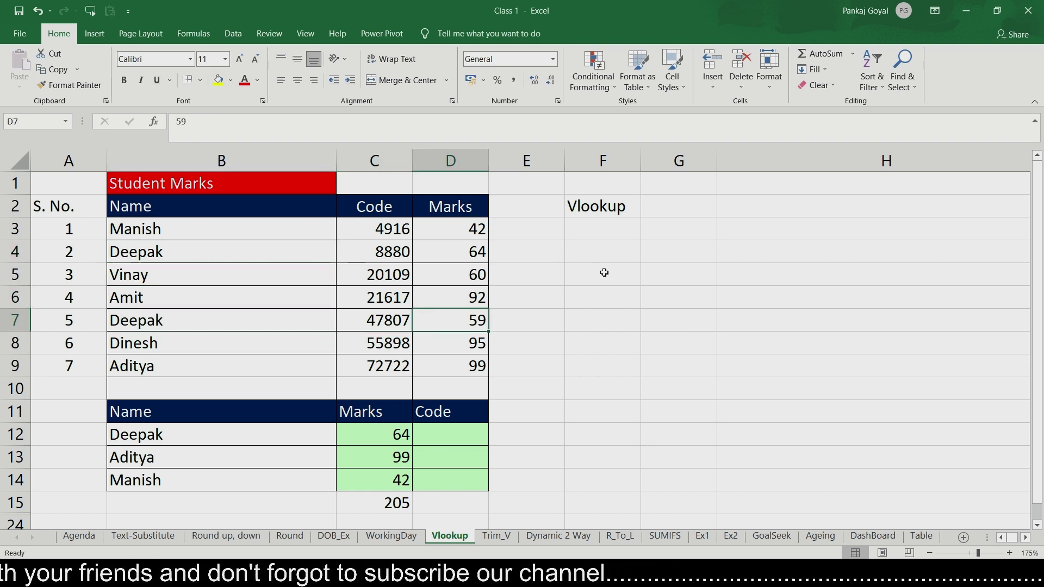
key(Up)
key(Up)
key(Up)
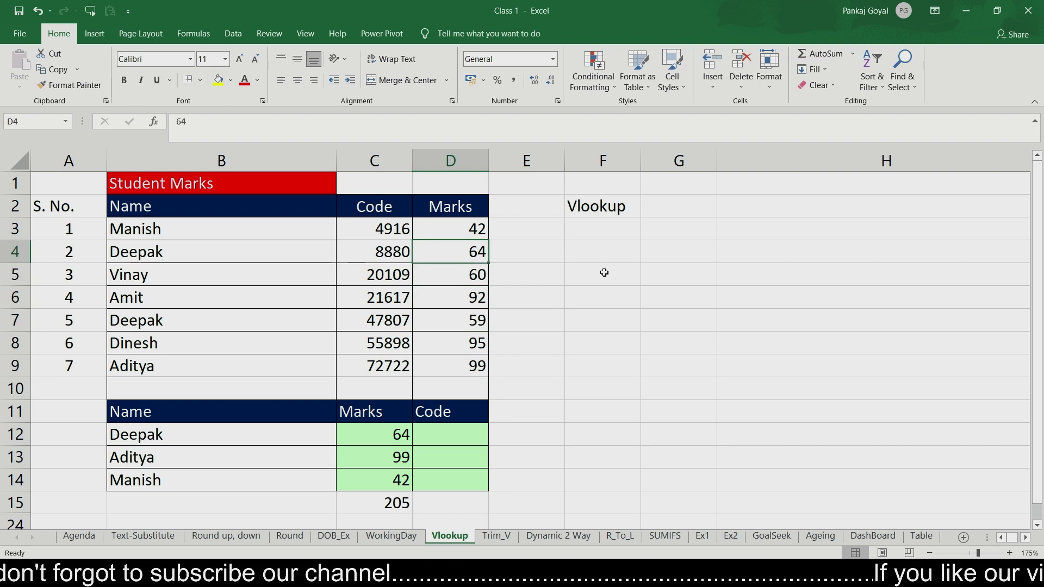
key(Down)
key(Down)
key(Down)
key(Down)
key(Up)
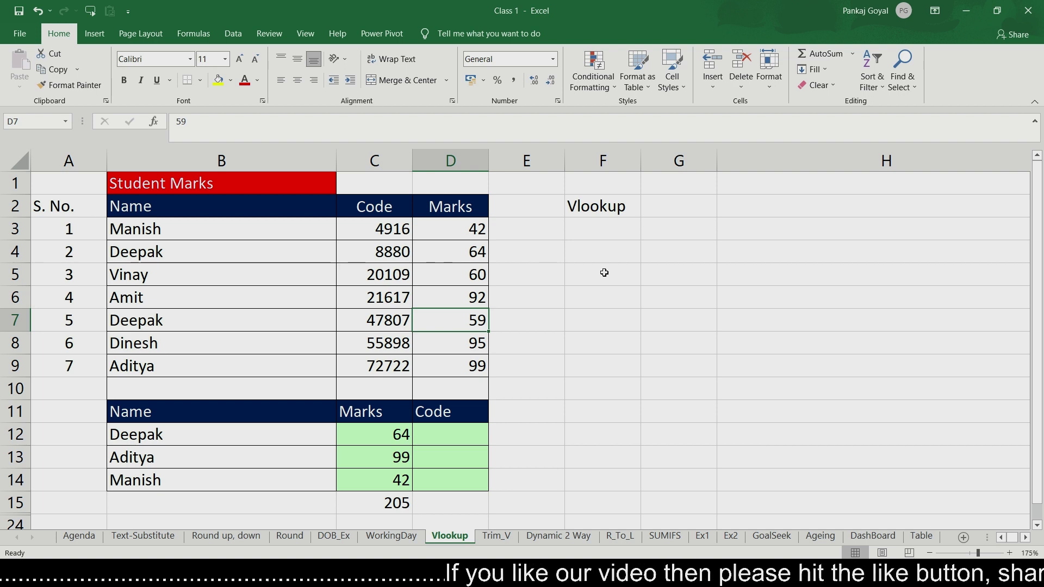
Append a surname to the duplicated student name in B4 and check the mark for the other matching row in D7
key(Left)
key(Left)
key(Up)
key(Up)
key(Up)
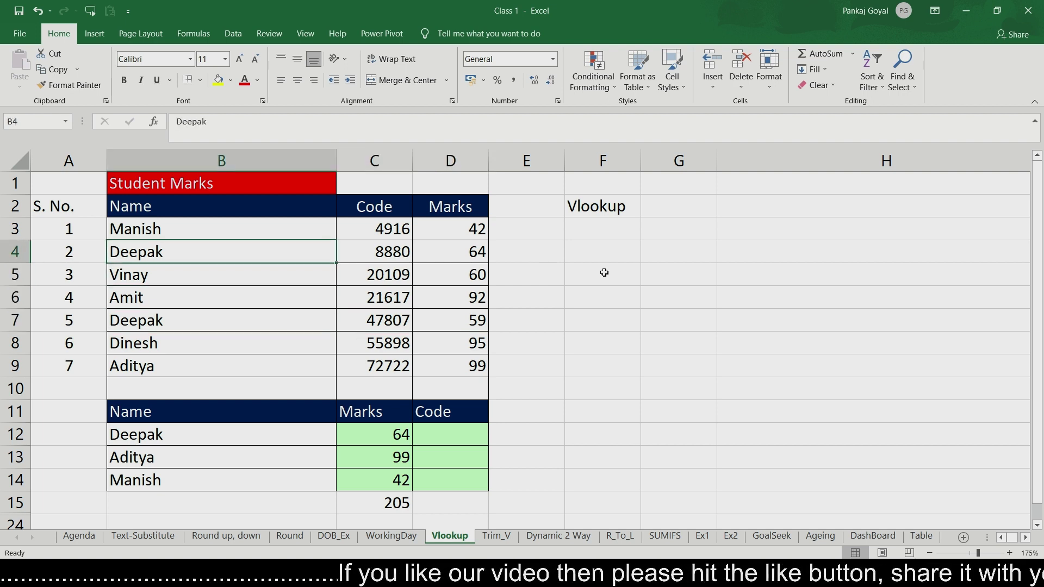
key(F2)
text(Sharma)
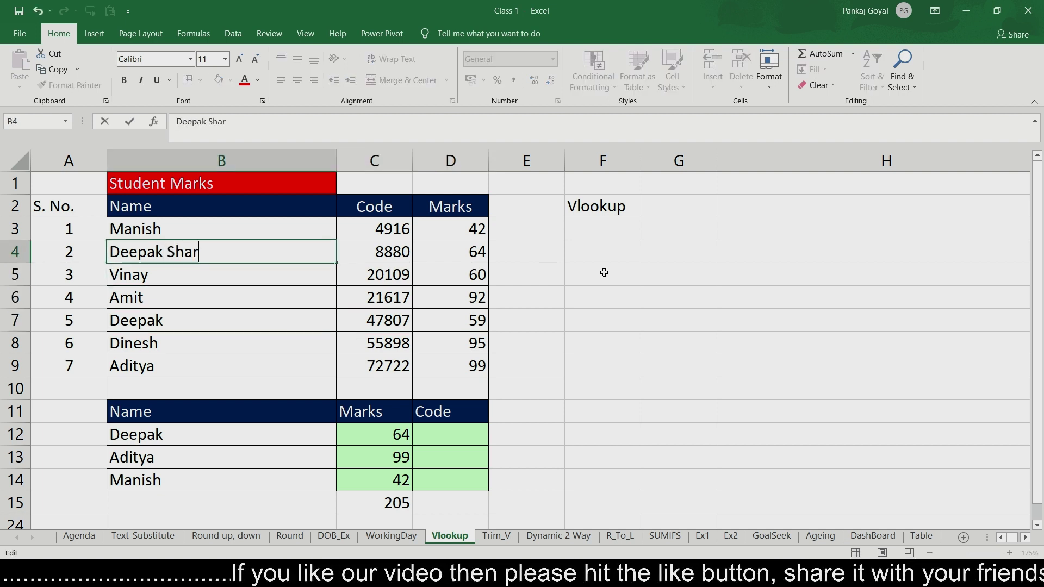
key(Return)
key(Down)
key(Down)
key(Down)
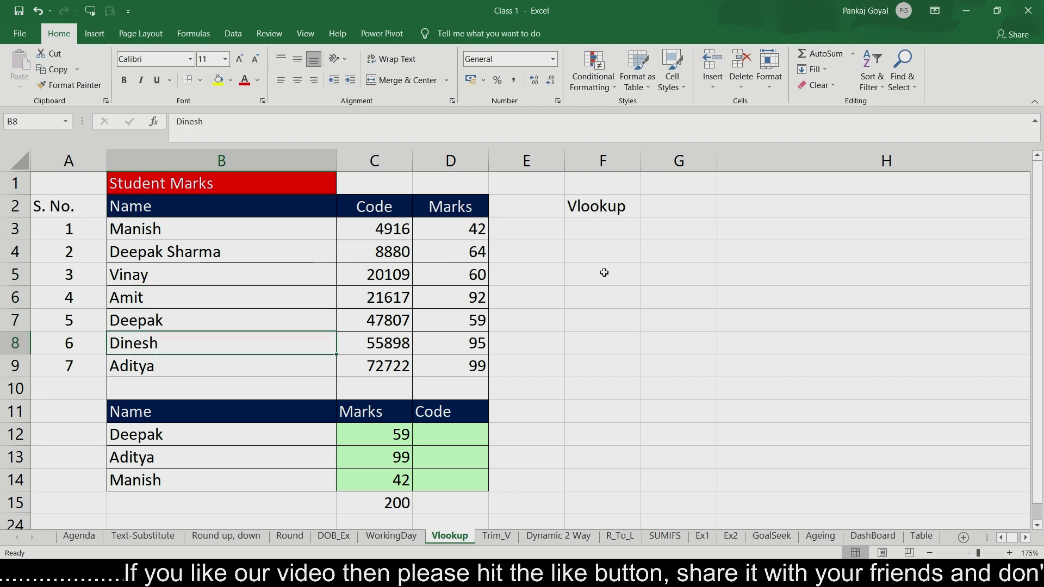
key(Up)
key(Right)
key(Right)
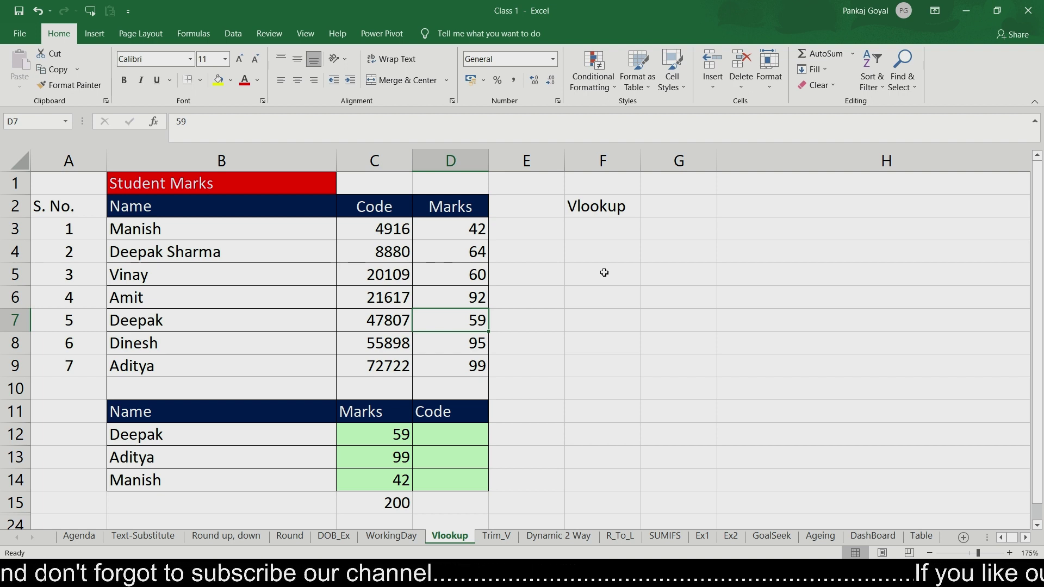
Replace the lookup name in B12 with a student's first name that is absent from the source table
key(Left)
key(Left)
key(Left)
key(Right)
key(Down)
key(Down)
key(Down)
key(Down)
key(Down)
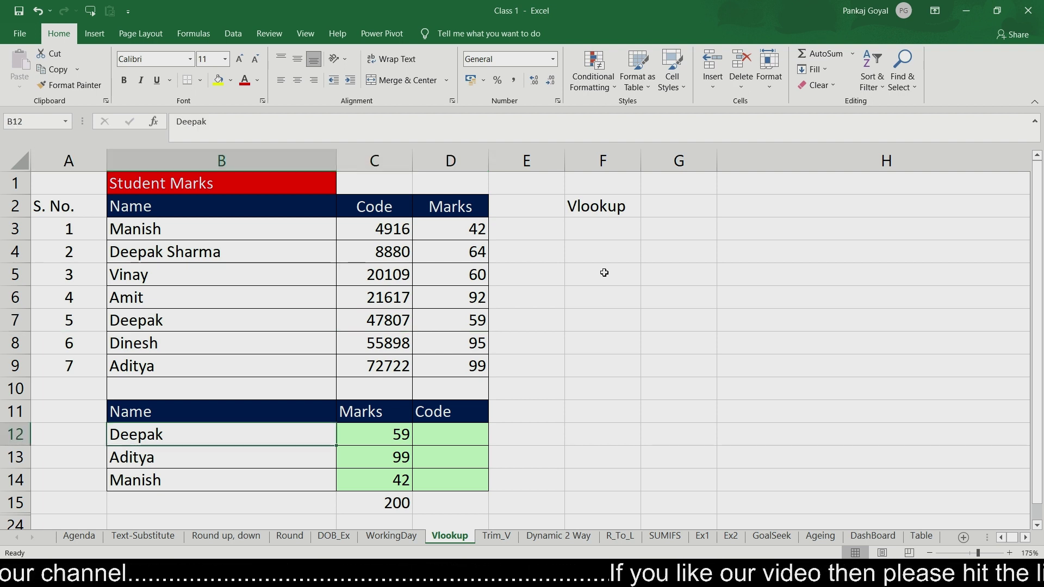
text(Pankaj)
key(Return)
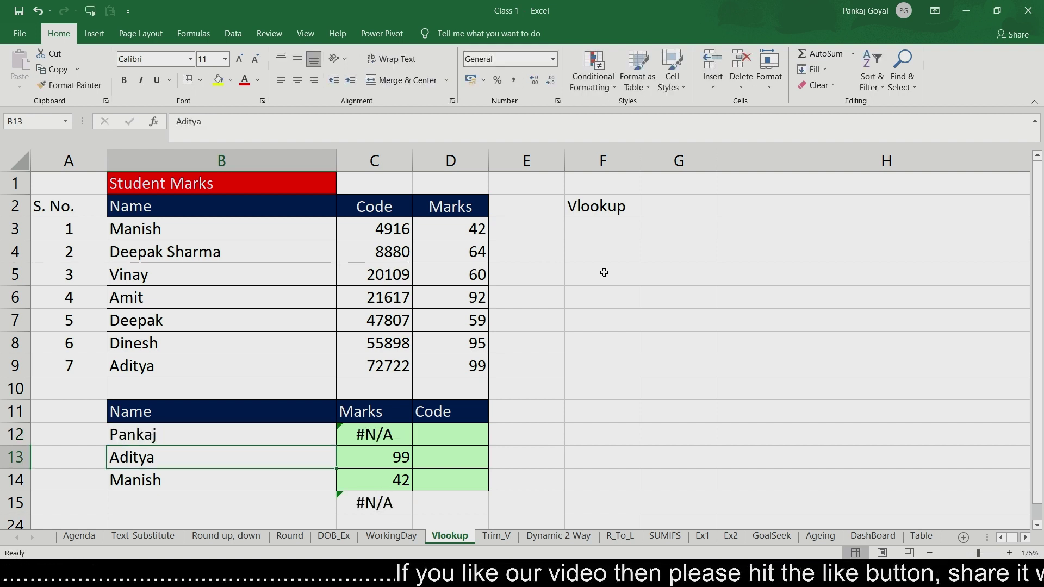
Scan the source names in B3:B9 for the B12 lookup name and inspect the lookup formula in C12
key(Up)
key(Up)
key(Up)
key(Up)
key(Up)
key(Up)
key(Up)
key(Up)
key(Up)
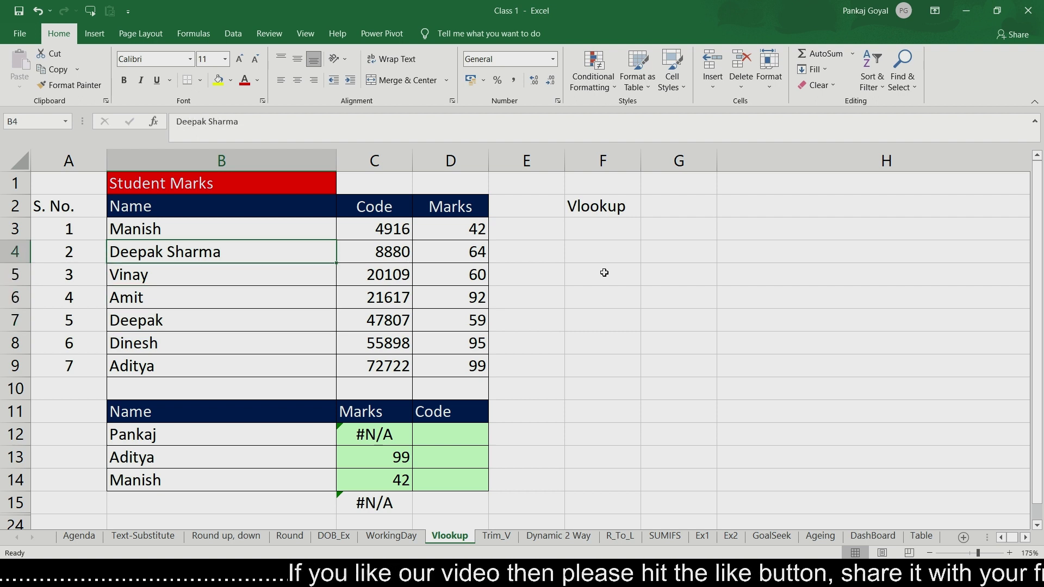
key(Up)
key(Down)
key(Down)
key(Down)
key(Down)
key(Down)
key(Down)
key(Down)
key(Down)
key(Down)
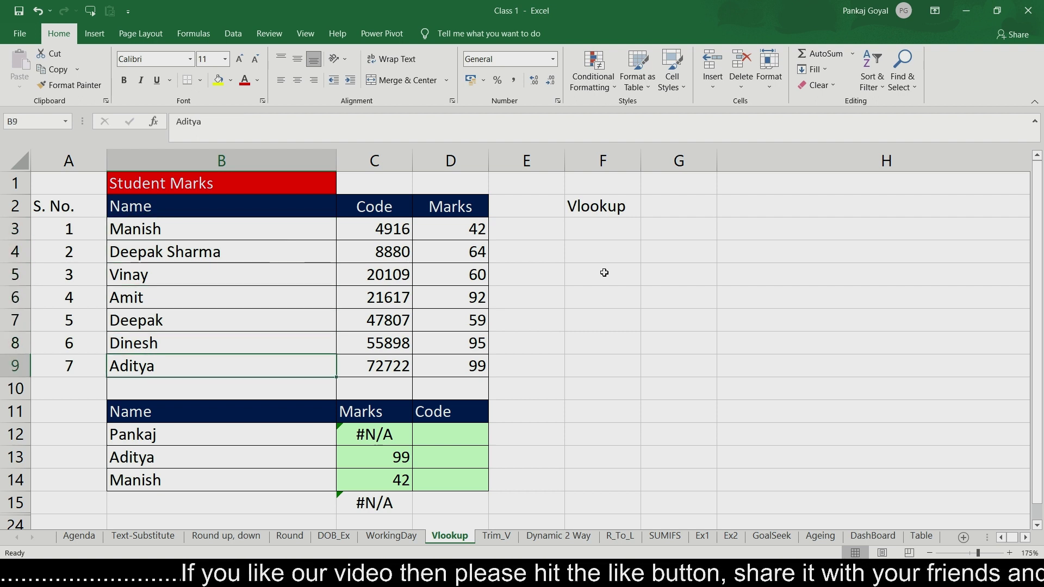
key(Right)
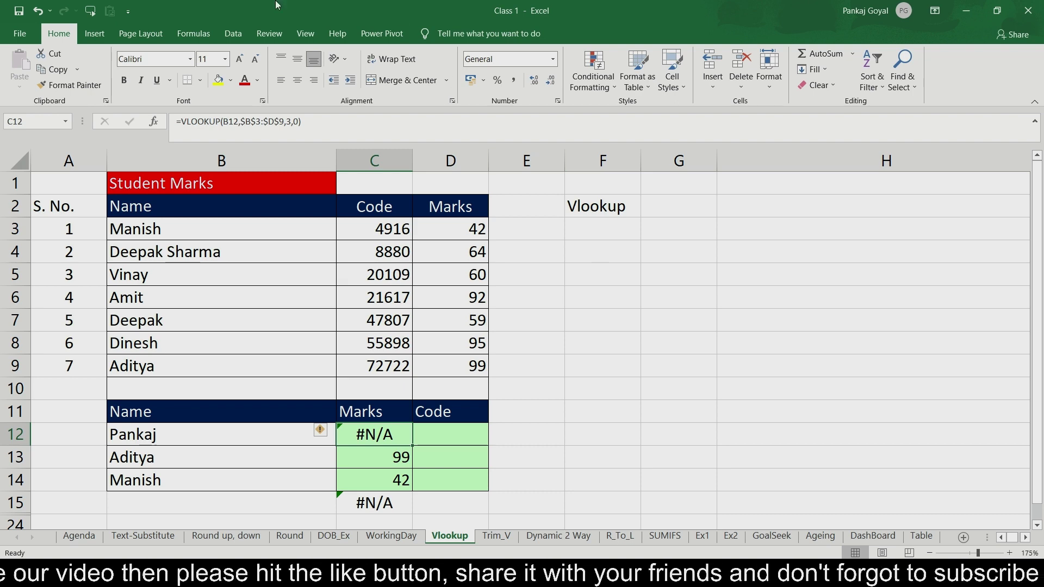
click(189, 35)
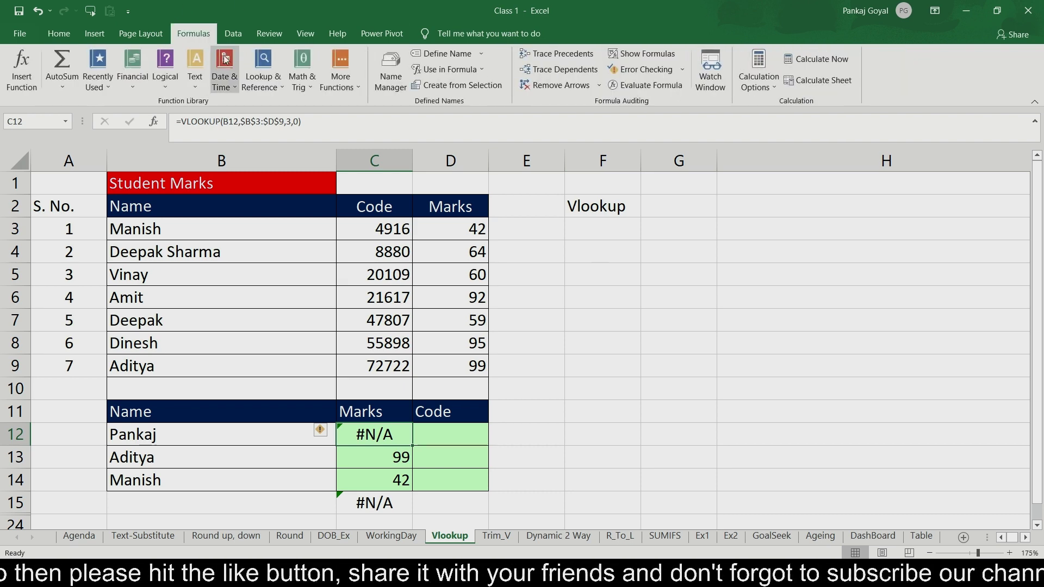
click(168, 89)
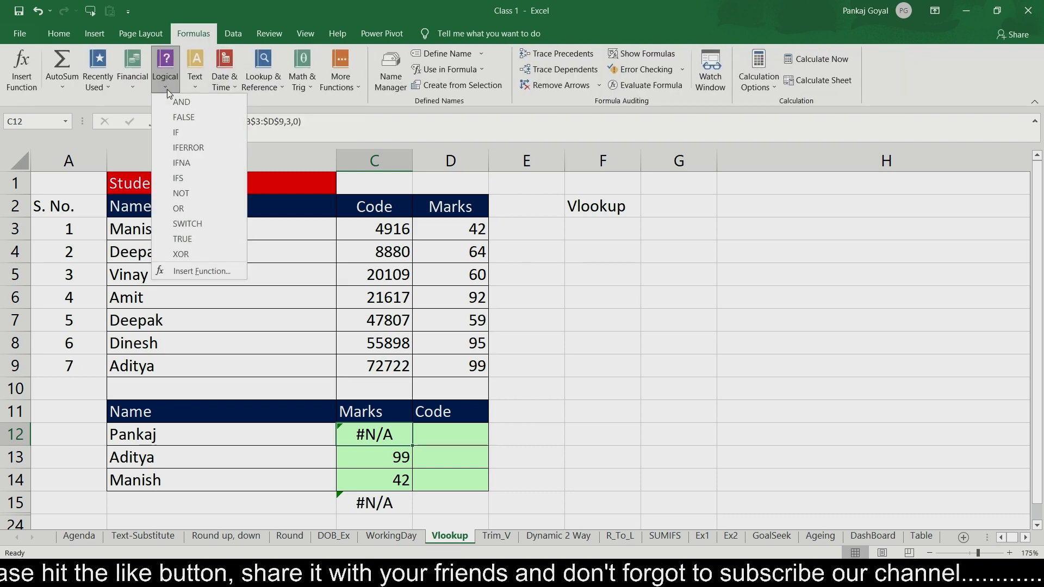
click(177, 144)
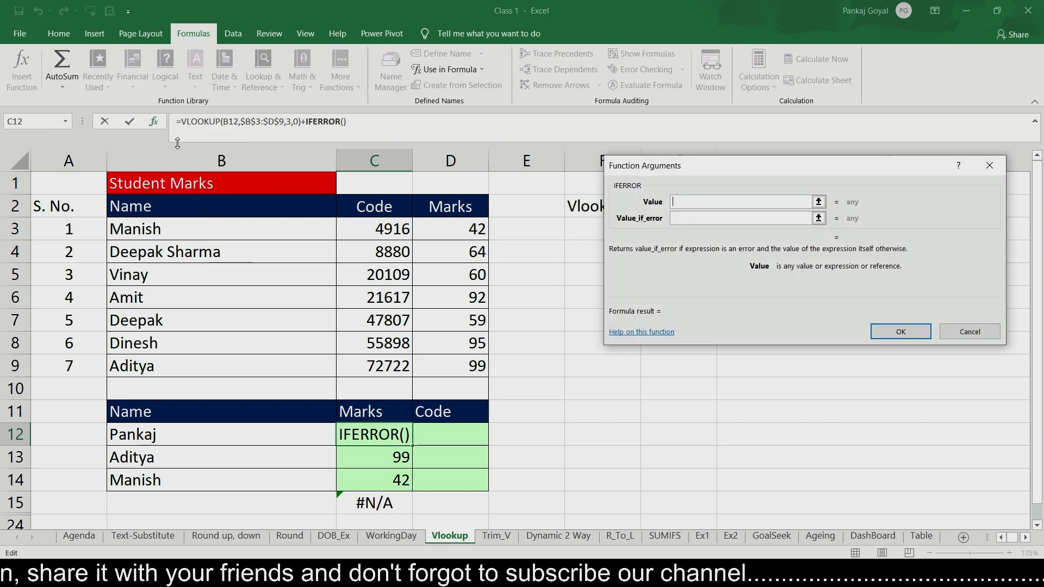
key(Escape)
Insert the IFERROR function in front of VLOOKUP in the C12 formula
key(F2)
key(Left)
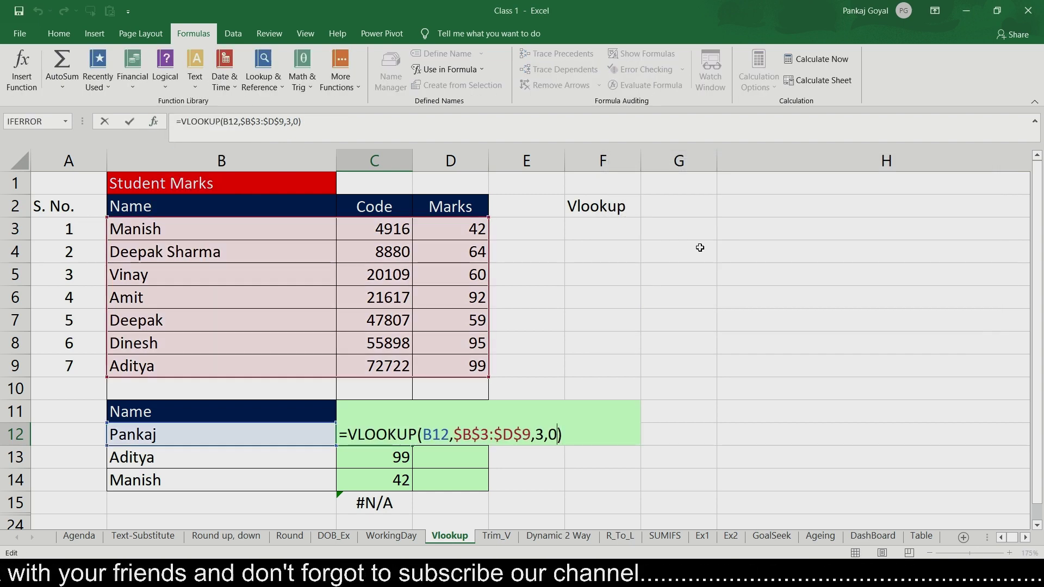
key(Left)
key(Left)
key(Left)
key(Left)
key(Left)
key(Left)
key(Left)
key(Left)
key(Left)
key(Left)
key(Left)
key(Left)
key(Left)
key(Left)
key(Left)
key(Left)
key(Left)
key(Left)
key(Left)
key(Left)
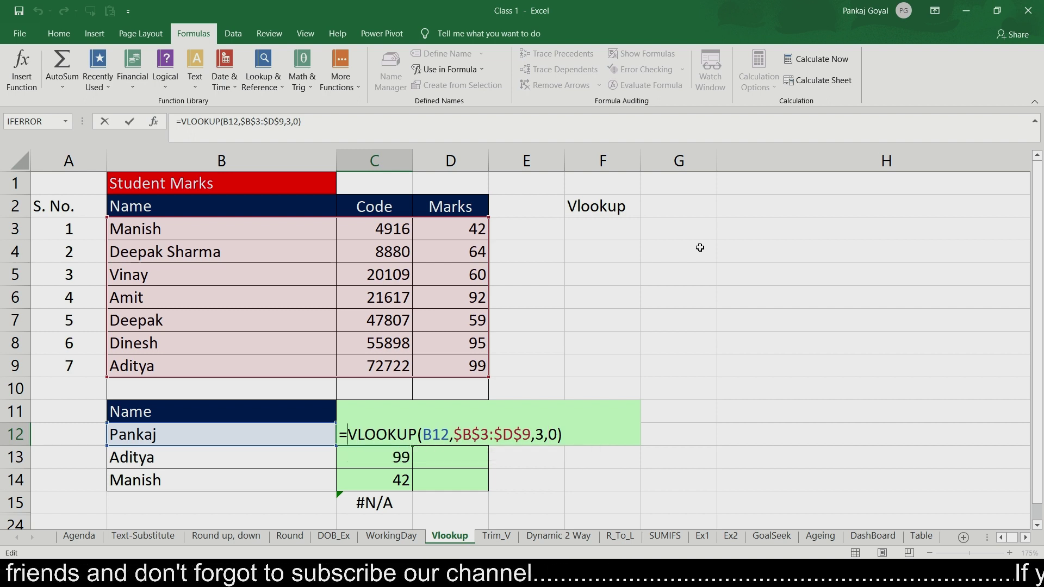
text(if)
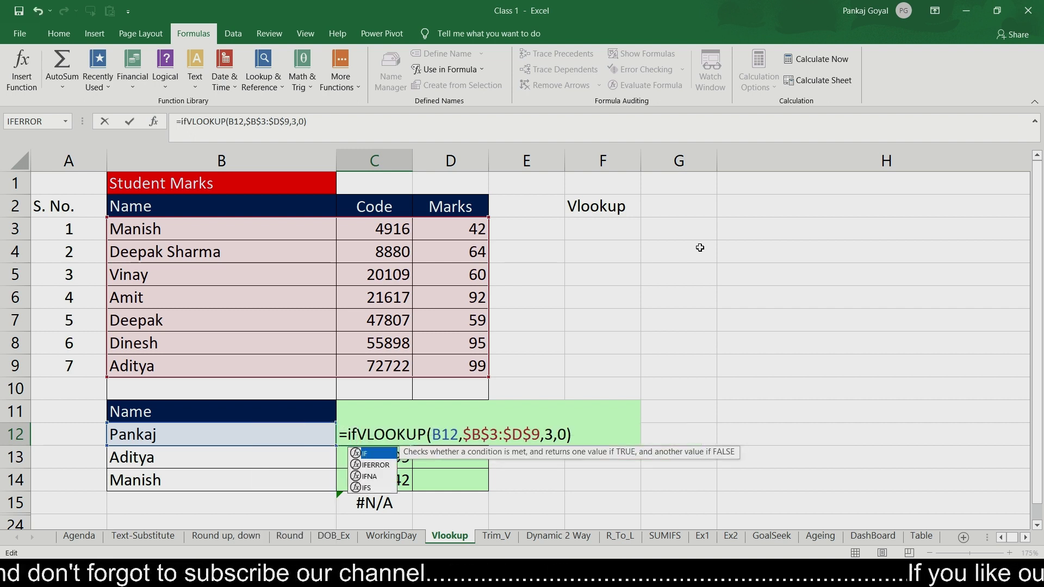
key(Down)
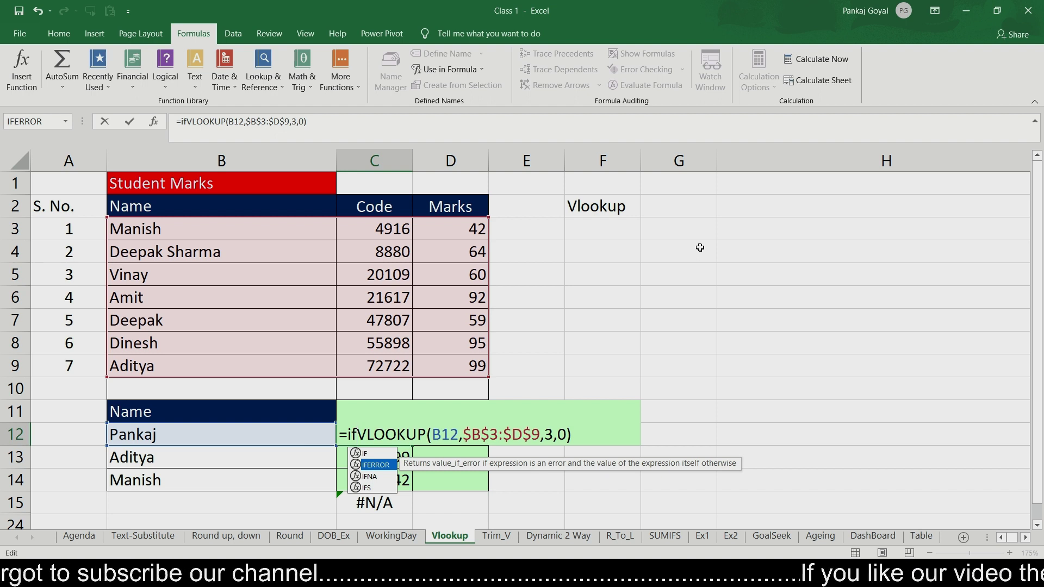
key(Tab)
Complete the C12 formula with 0 as the error value: =IFERROR(VLOOKUP(B12,$B$3:$D$9,3,0),0)
key(Right)
key(Right)
key(Right)
key(Right)
key(Right)
key(Right)
key(Right)
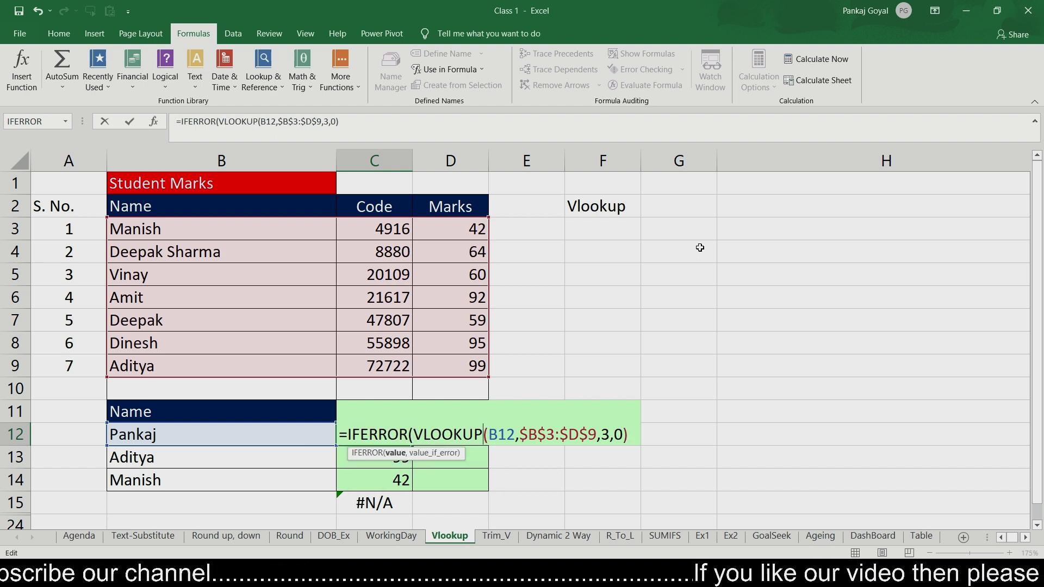
key(Right)
key(Right)
key(Right)
key(Right)
key(Right)
key(Right)
key(Right)
key(Right)
key(Right)
key(Right)
key(Right)
key(Right)
key(Right)
key(Right)
key(Right)
key(Right)
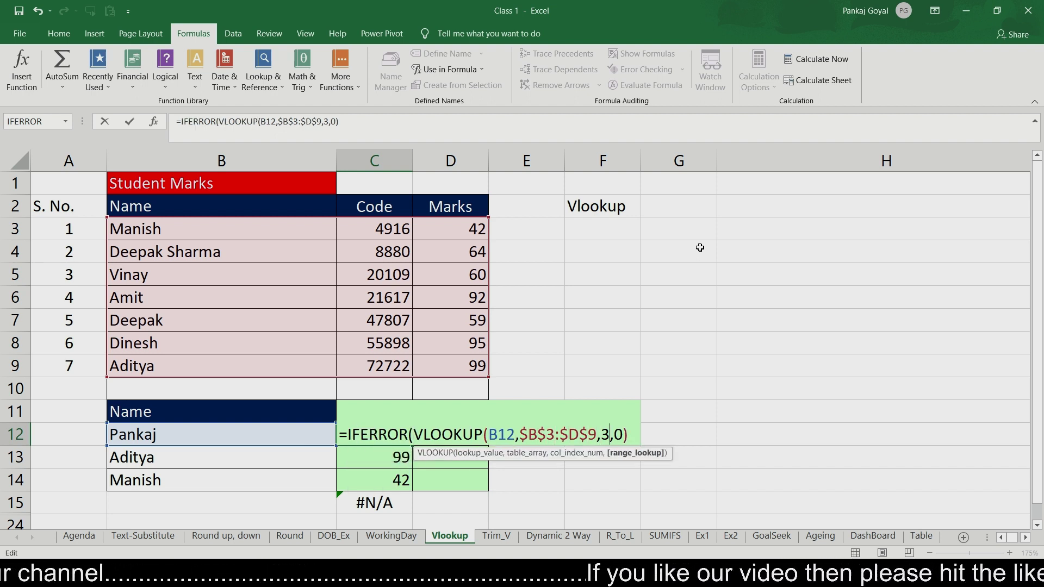
key(Right)
key(Right)
key(Right)
text(,)
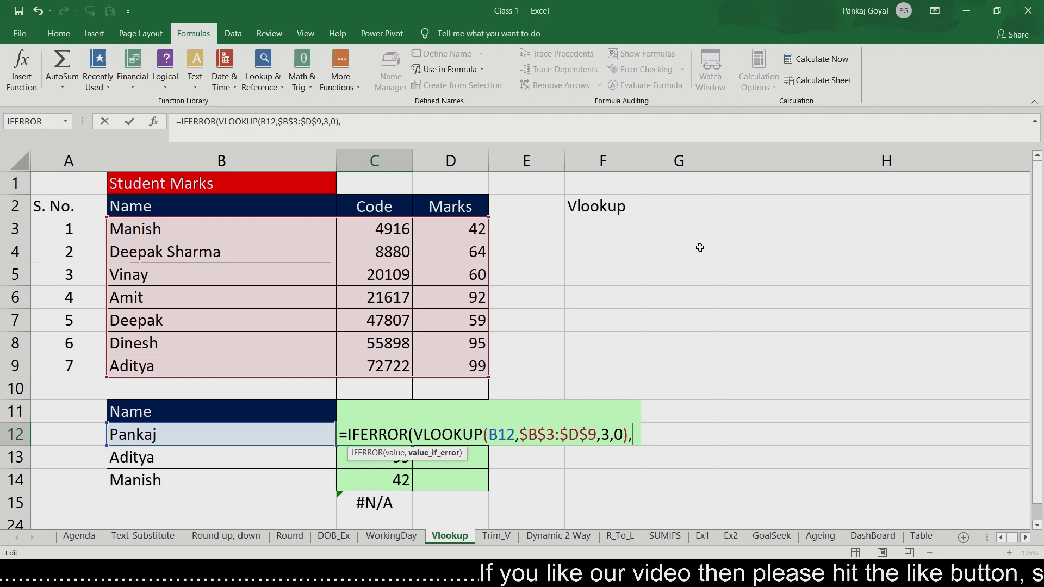
text(0))
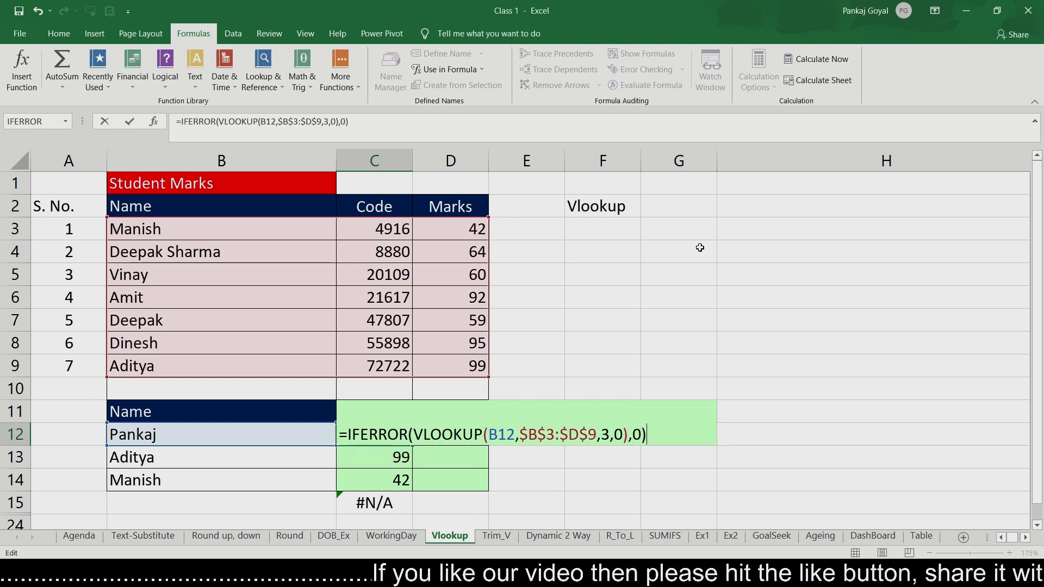
key(Return)
Label the sum row by entering Total in B15
key(Down)
key(Down)
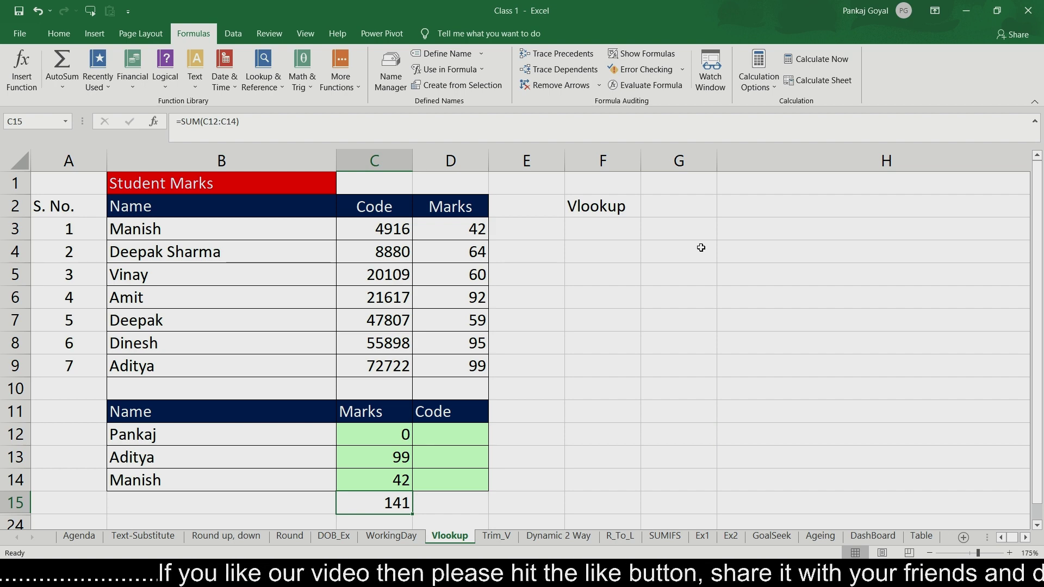
key(Left)
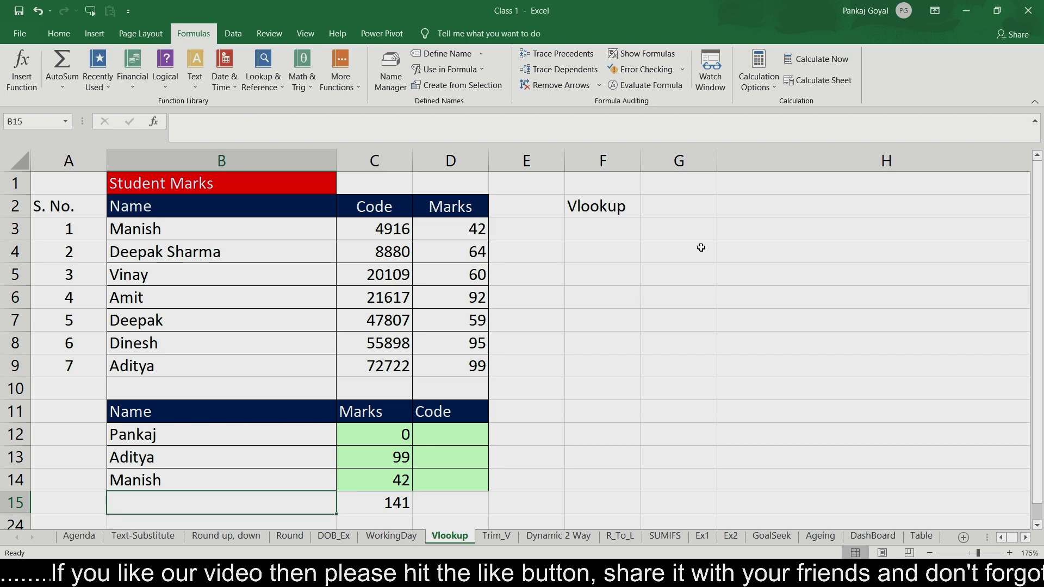
text(Total)
key(Return)
Change the IFERROR fallback in C12 to the text "not found"
key(Up)
key(Right)
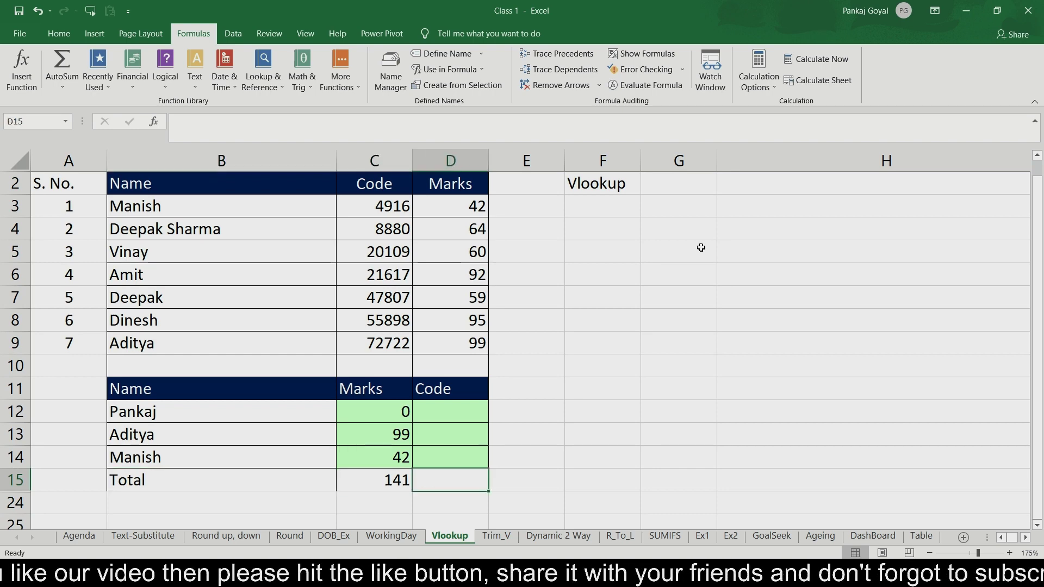
key(ctrl+Up)
key(Down)
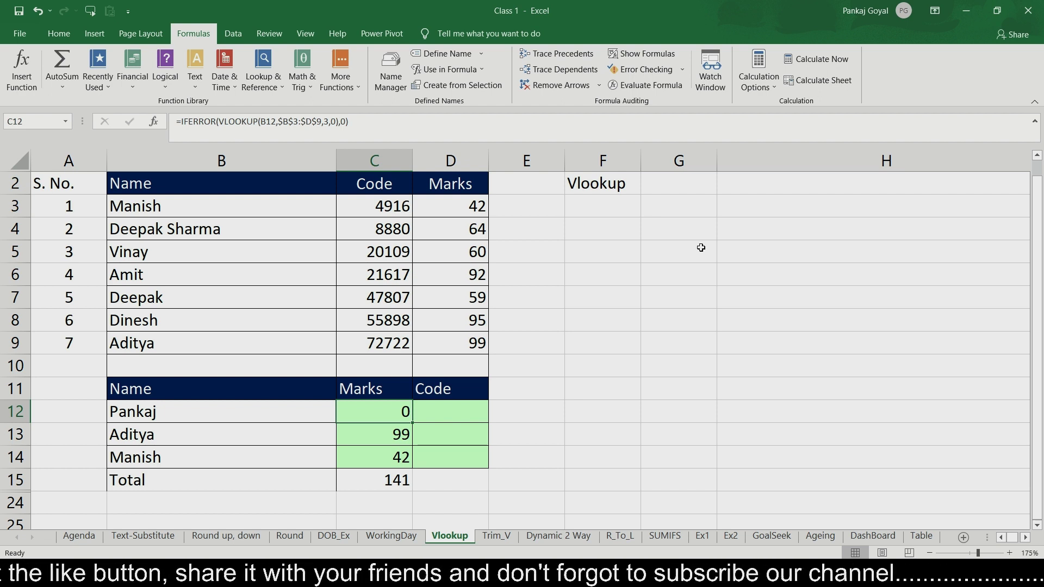
key(F2)
key(Left)
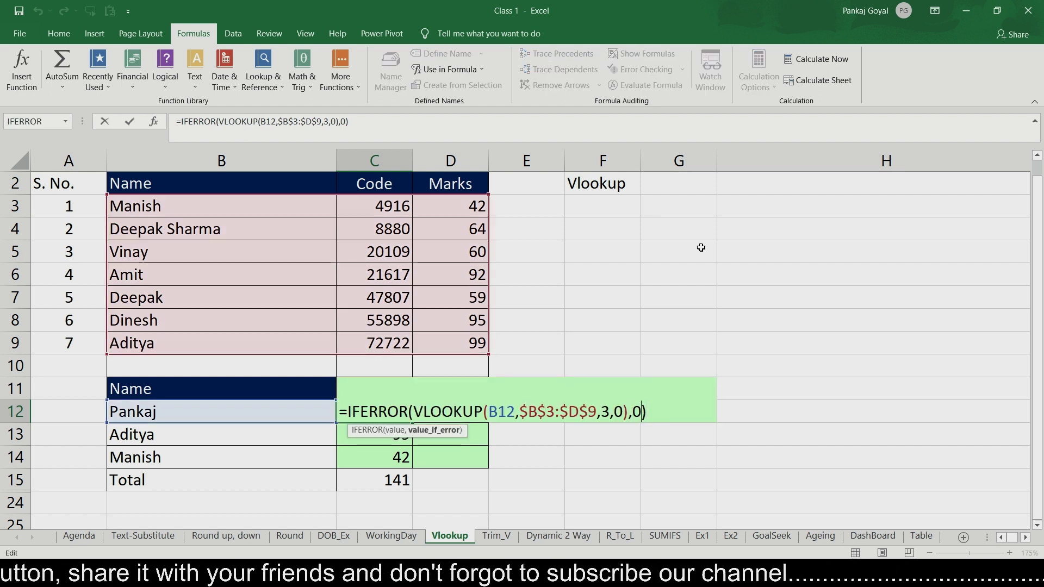
key(BackSpace)
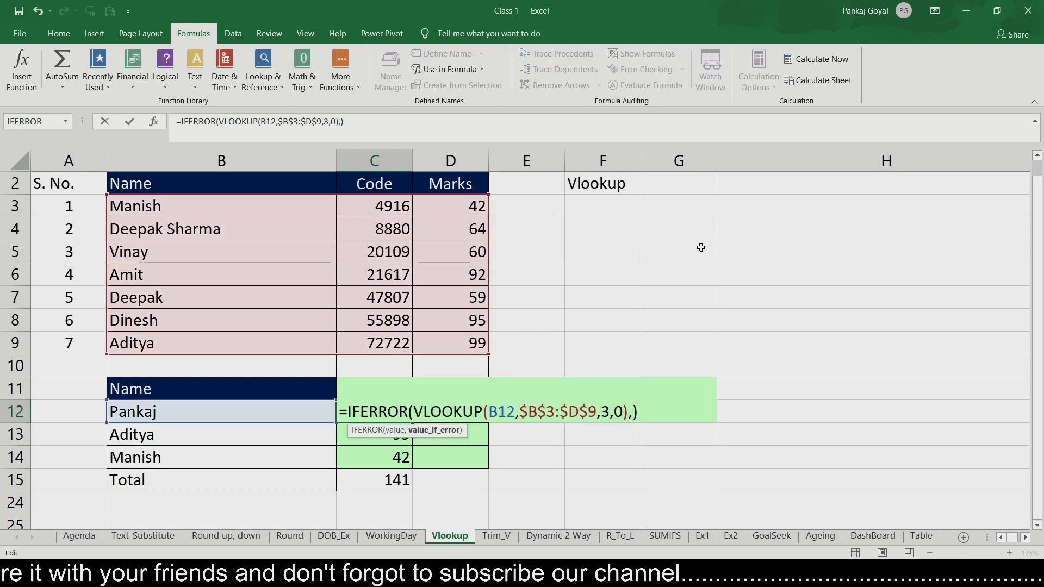
text("not f)
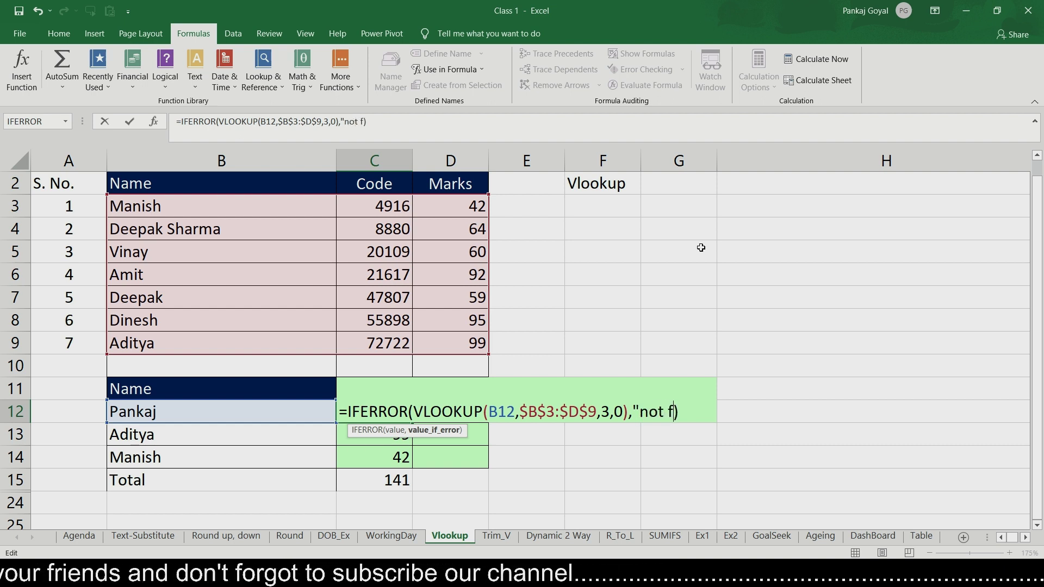
text(ound")
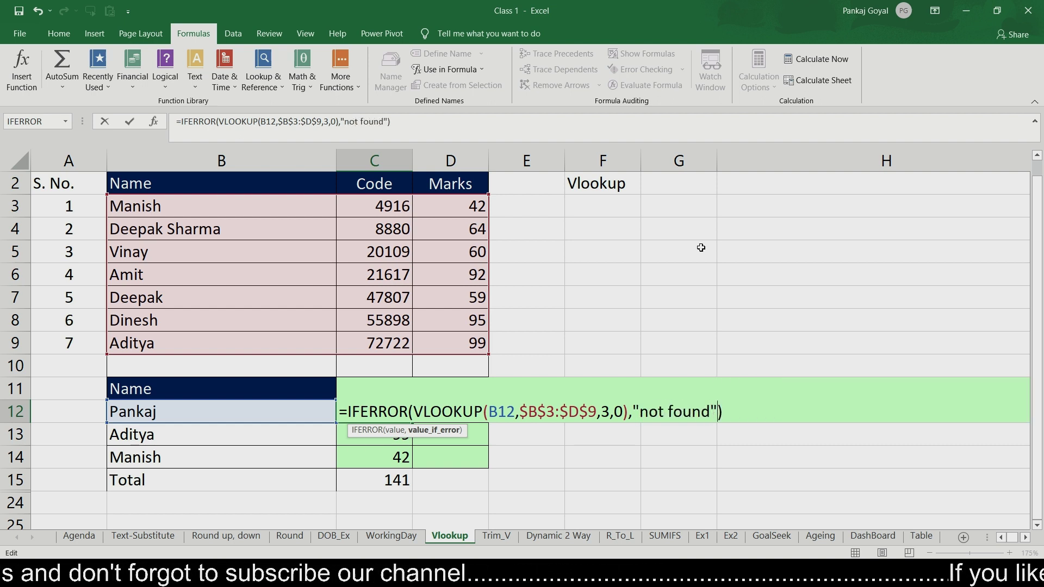
key(Return)
Review the formulas in C12 to C14 and the sum in C15 with the text fallback in place
key(Down)
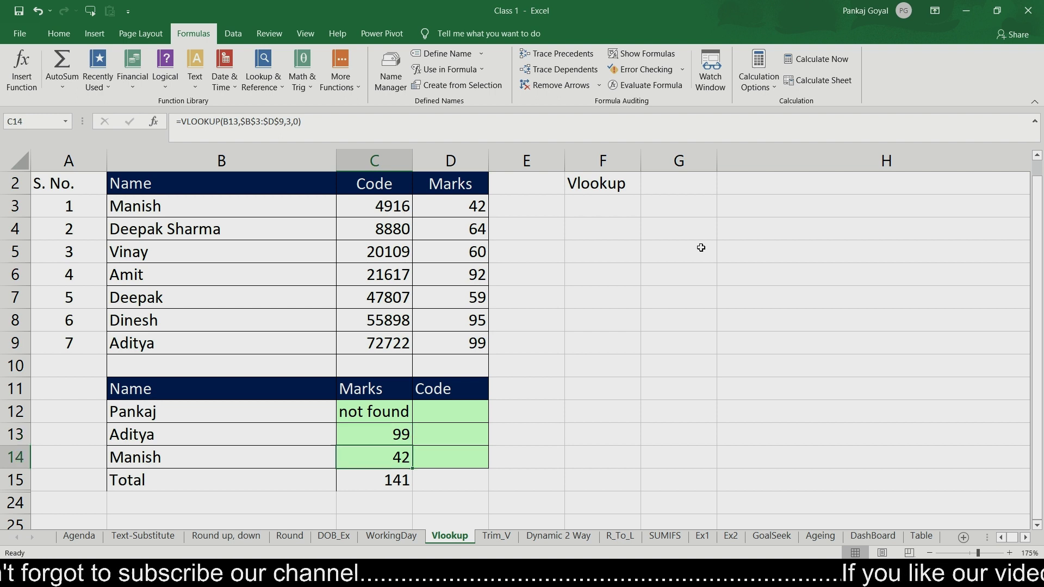
key(Up)
key(Up)
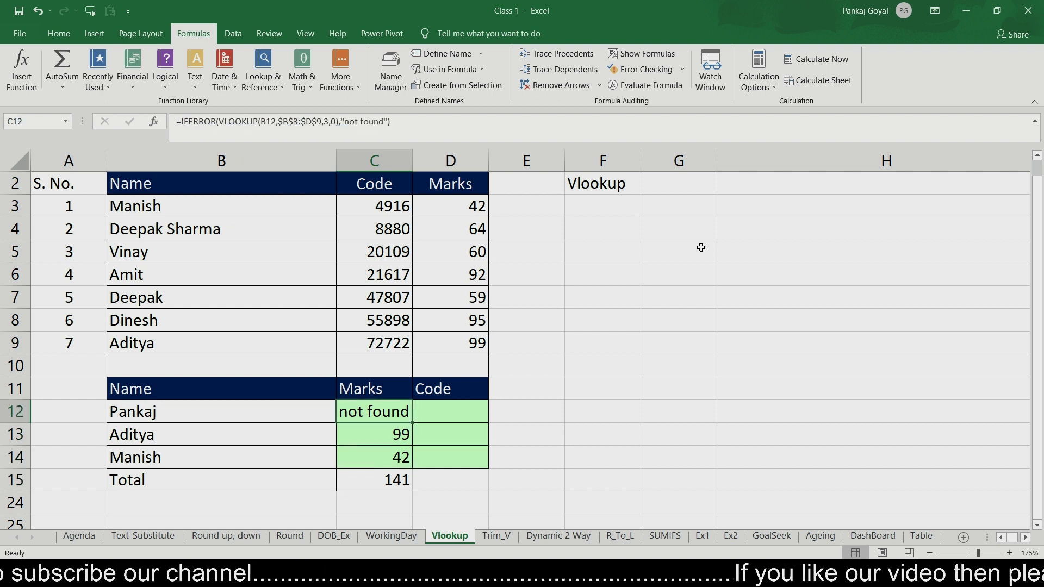
key(Down)
key(Down)
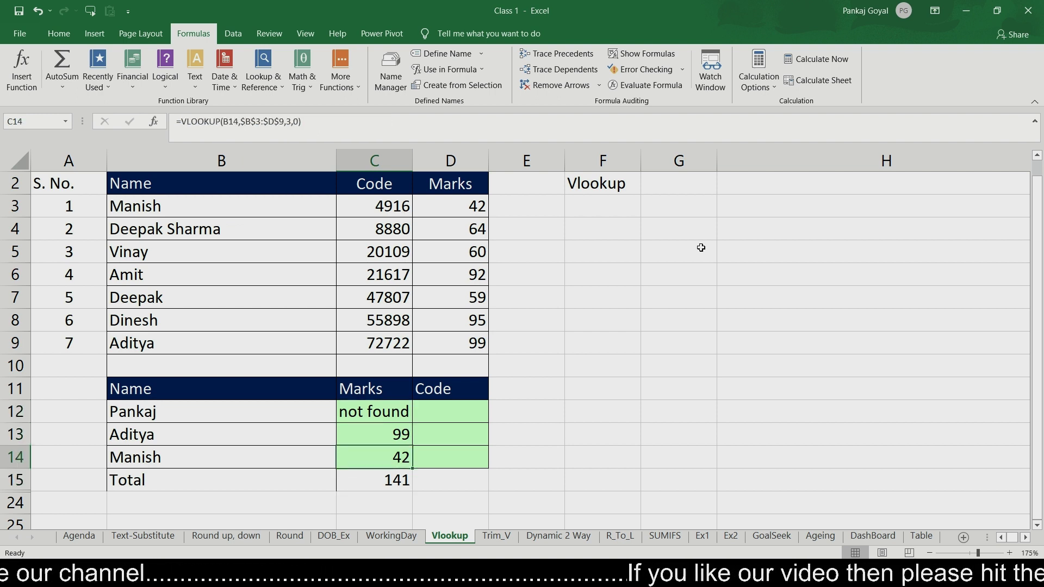
key(Down)
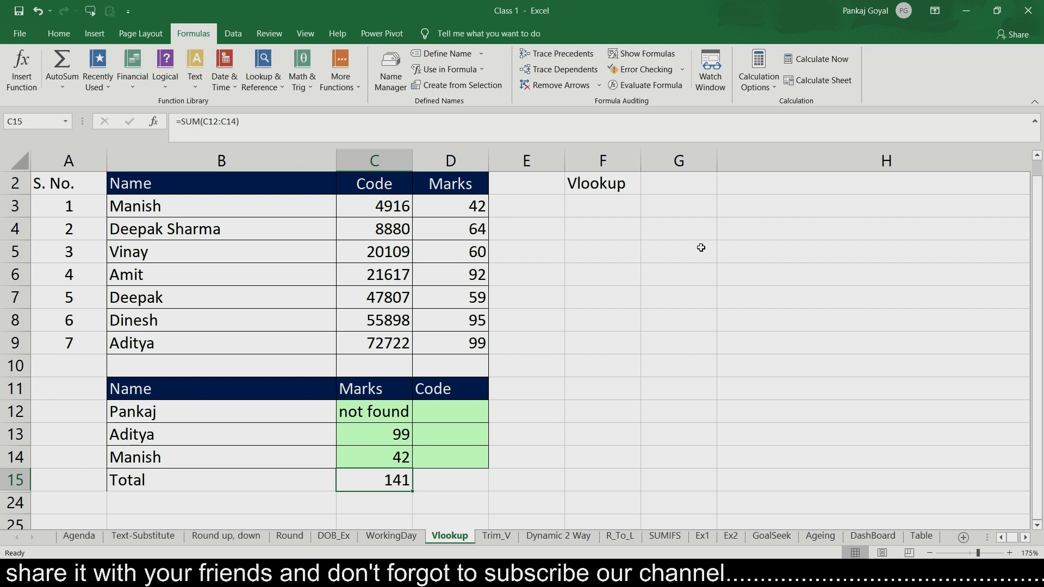
key(Up)
key(Up)
key(Up)
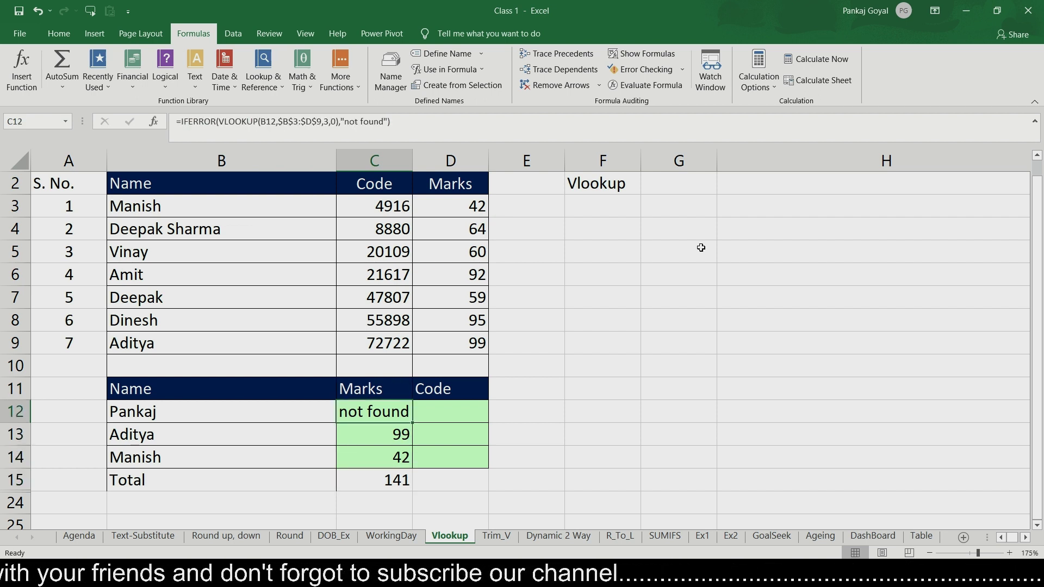
Begin a VLOOKUP formula in D12 with B12 as the lookup value
key(Right)
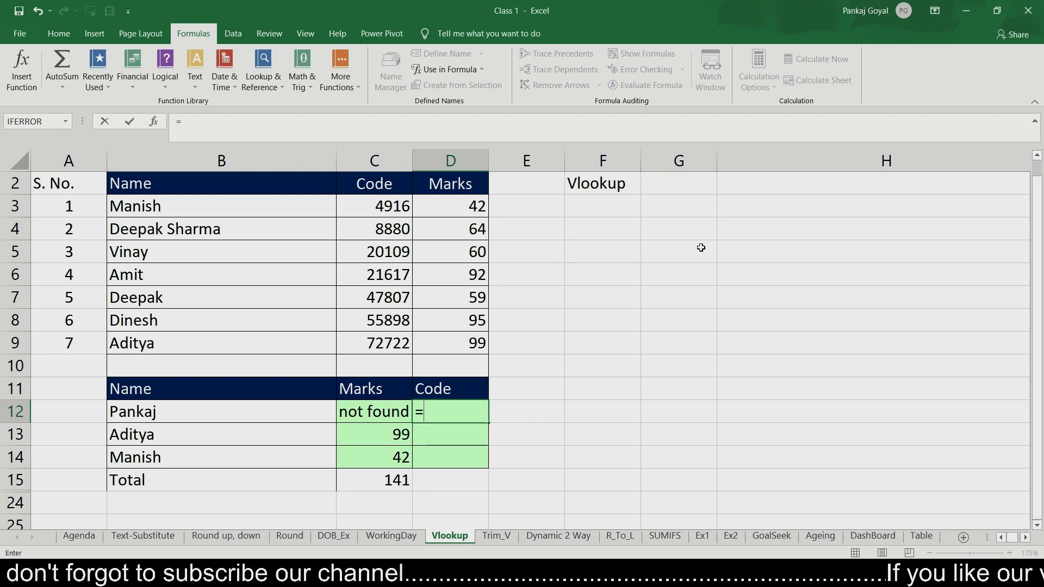
text(vo)
key(BackSpace)
text(l)
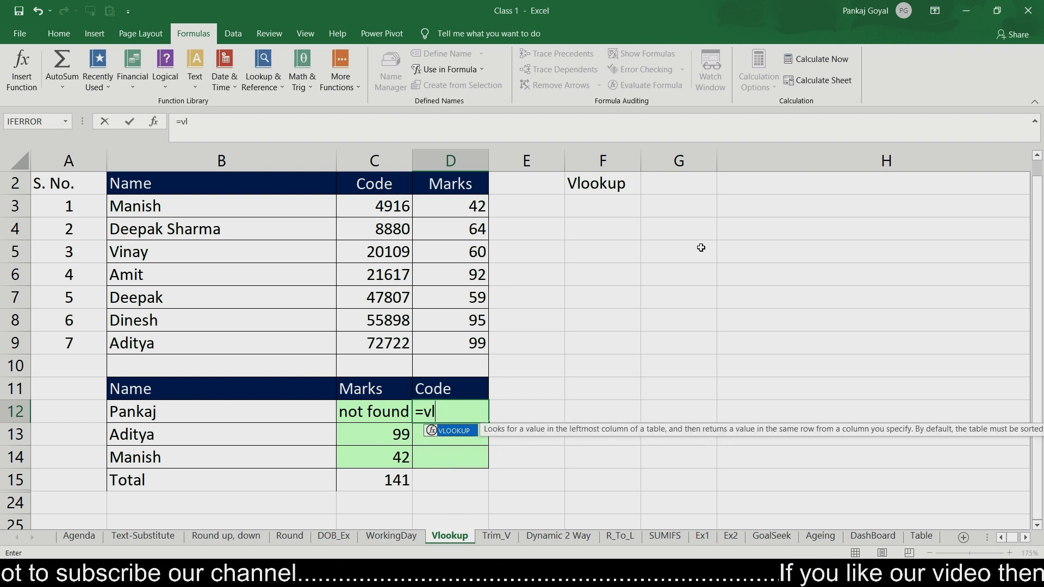
text(oo)
key(Tab)
key(Left)
key(Left)
key(Left)
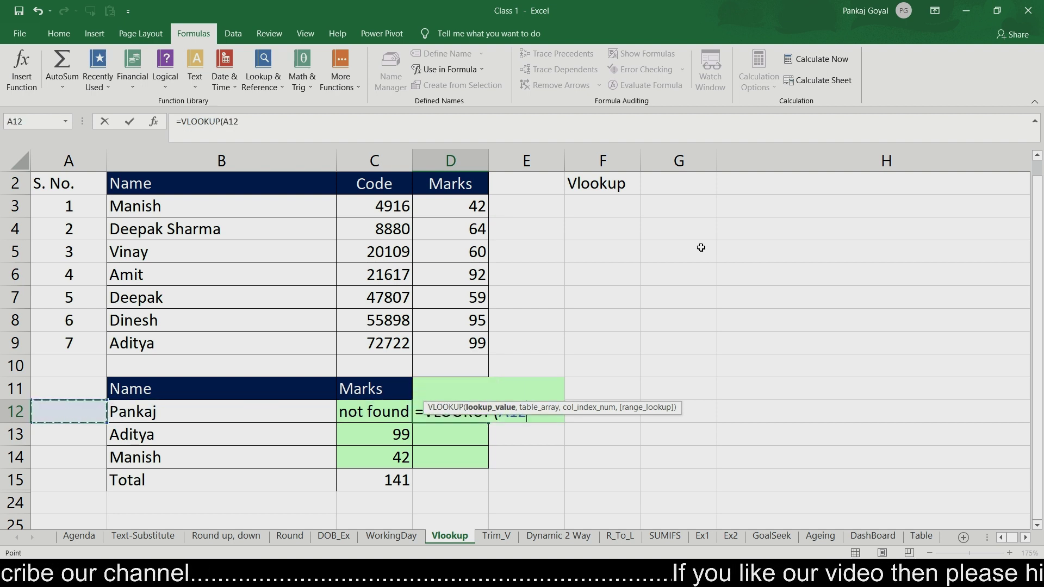
key(Right)
text(,)
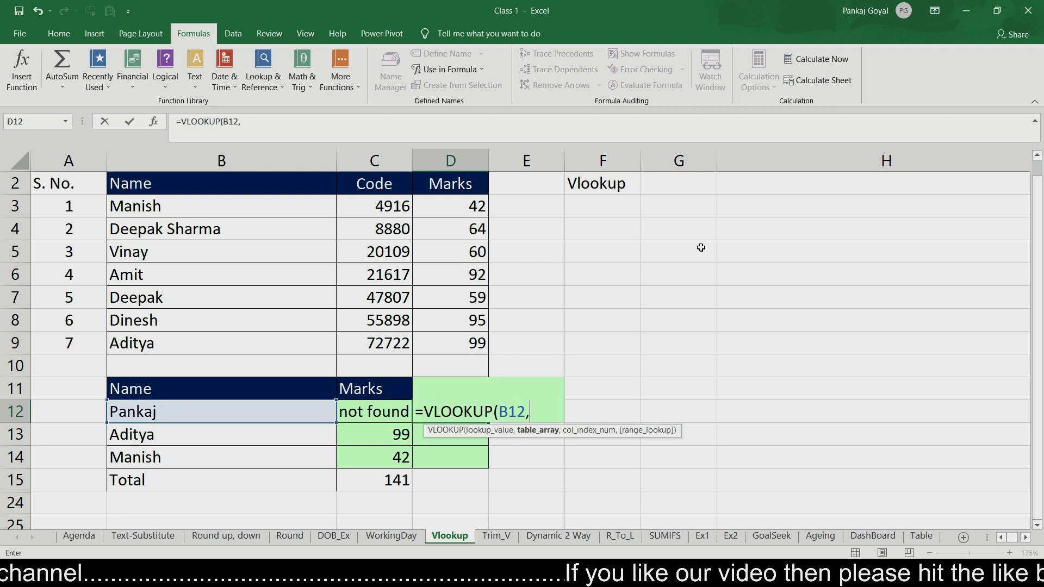
Set B3:D9 as the table array of the D12 VLOOKUP formula
key(Left)
key(Left)
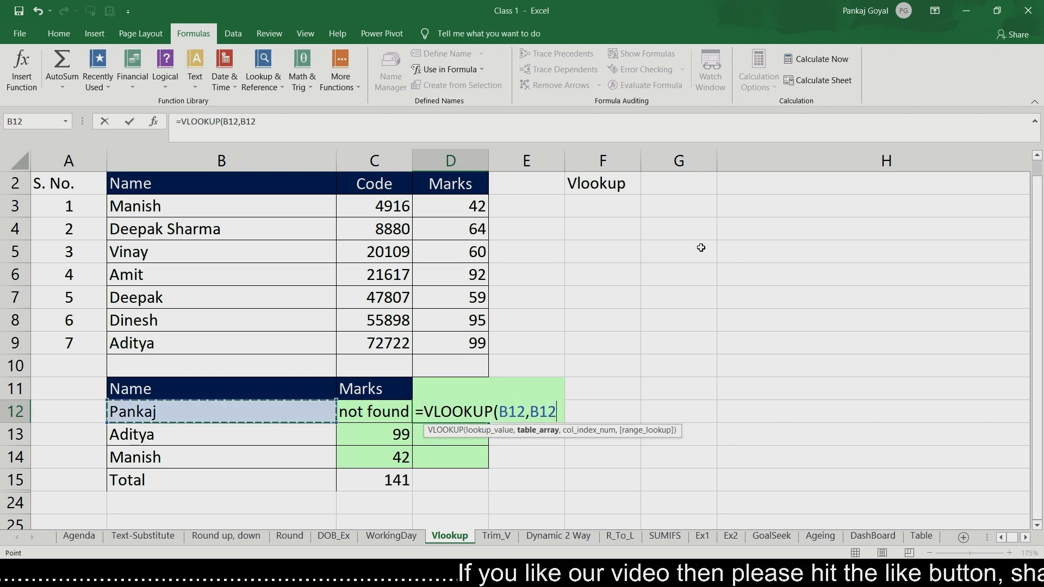
key(Up)
key(Up)
key(Up)
key(Up)
key(Up)
key(Up)
key(Up)
key(Up)
key(Up)
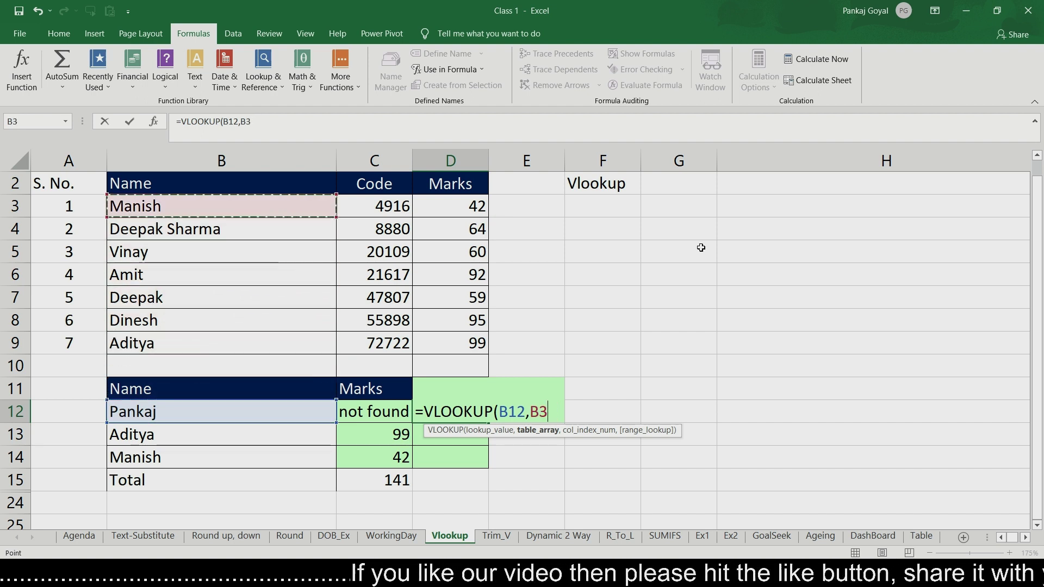
key(shift+Down)
key(shift+Down)
key(shift+Down)
key(shift+Down)
key(shift+Down)
key(shift+Down)
key(shift+Right)
key(shift+Right)
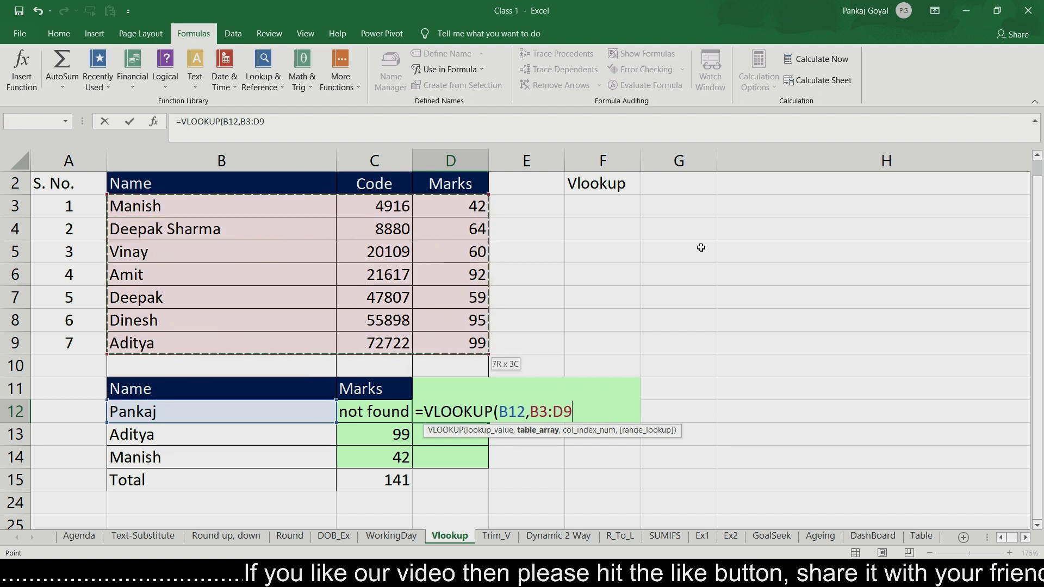
text(,)
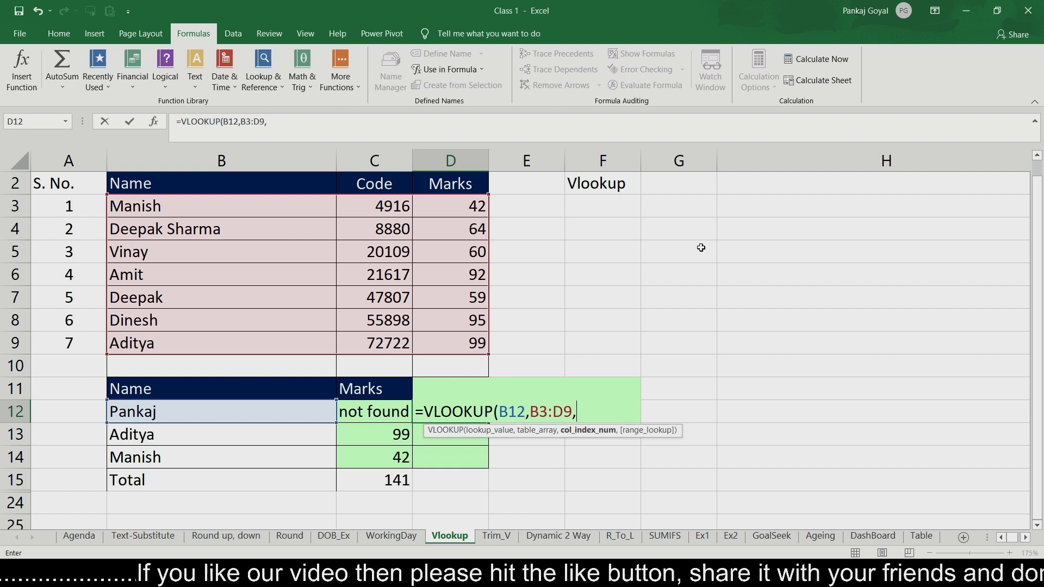
Complete the D12 formula with column index 2 and exact match 0: =VLOOKUP(B12,B3:D9,2,0)
text(2)
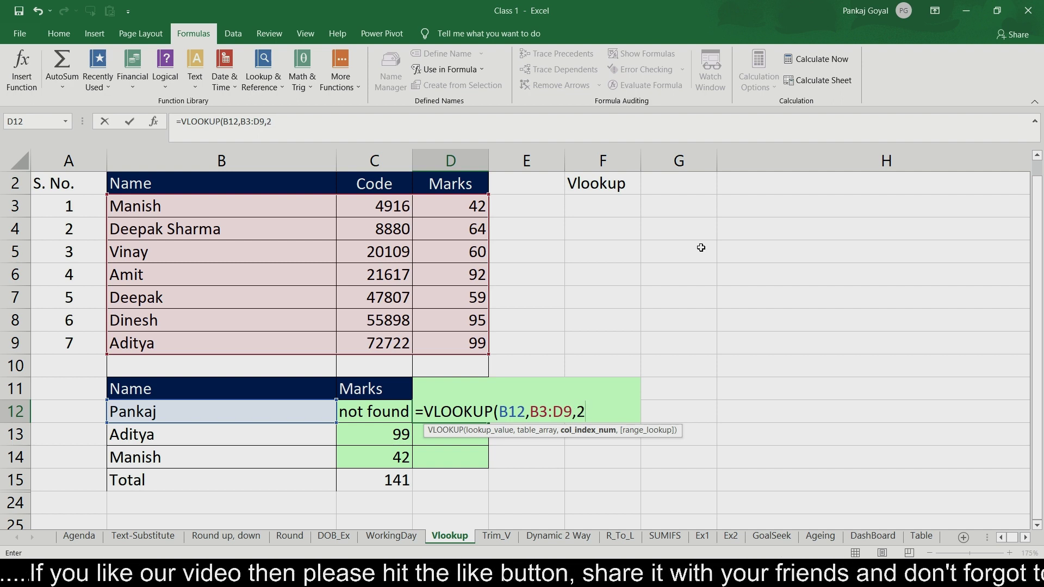
text(,0)
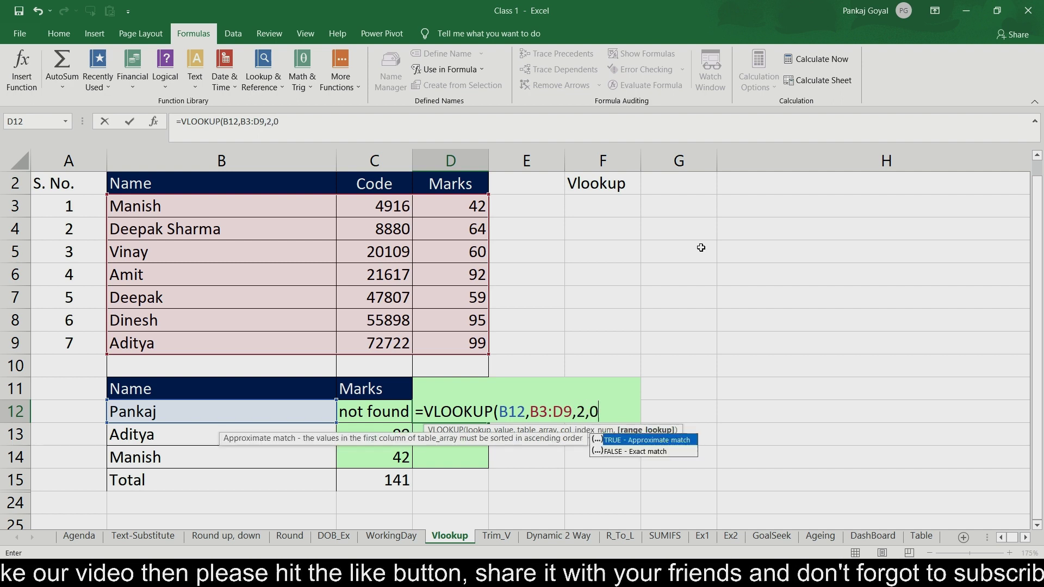
text())
key(Return)
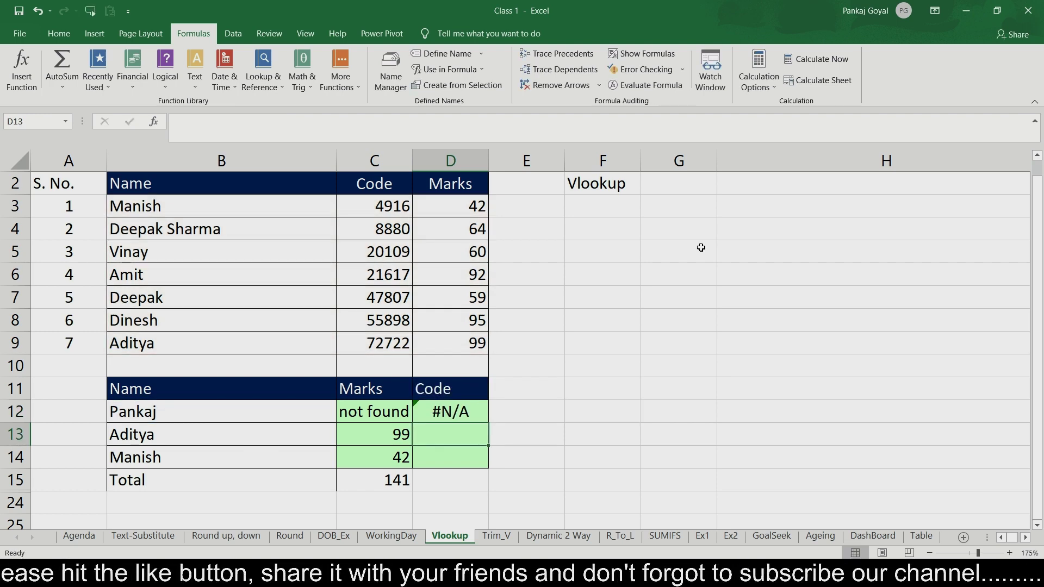
Make the table range in the D12 formula absolute as $B$3:$D$9
key(Up)
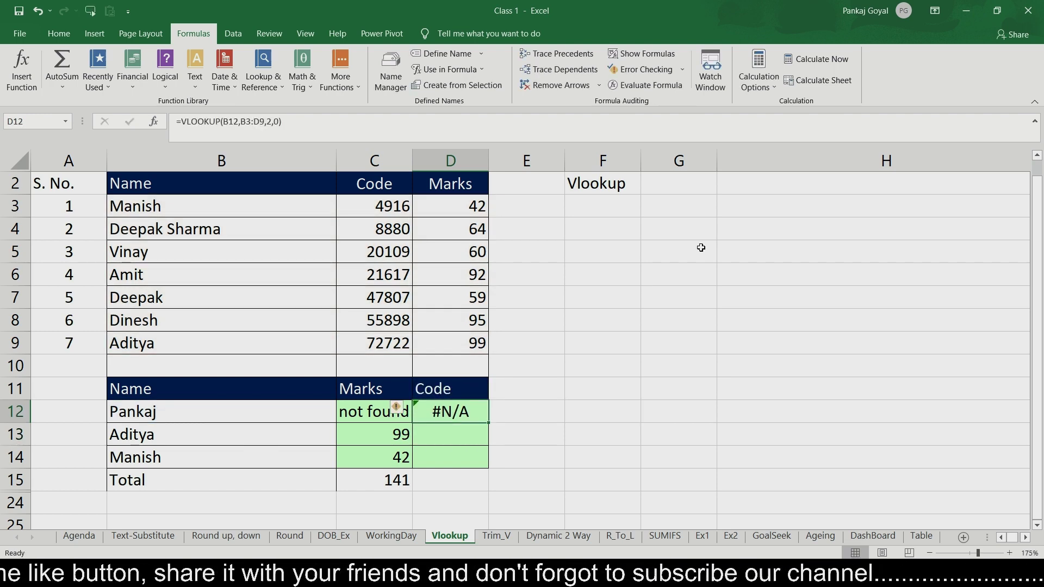
key(F2)
key(Left)
key(Left)
key(Left)
key(Left)
key(Left)
key(Left)
key(Left)
key(Left)
key(Left)
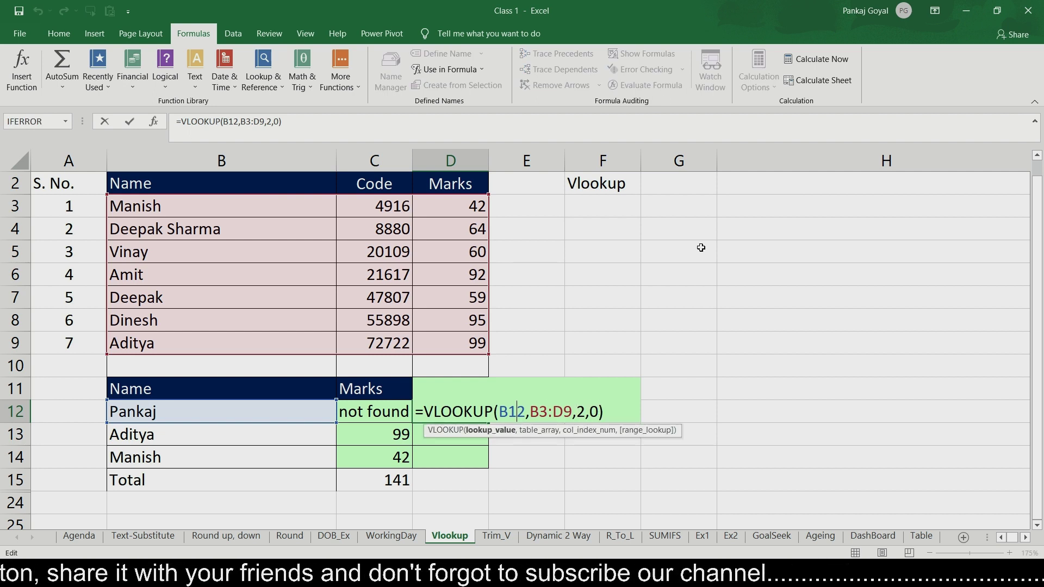
key(F4)
key(Right)
key(Right)
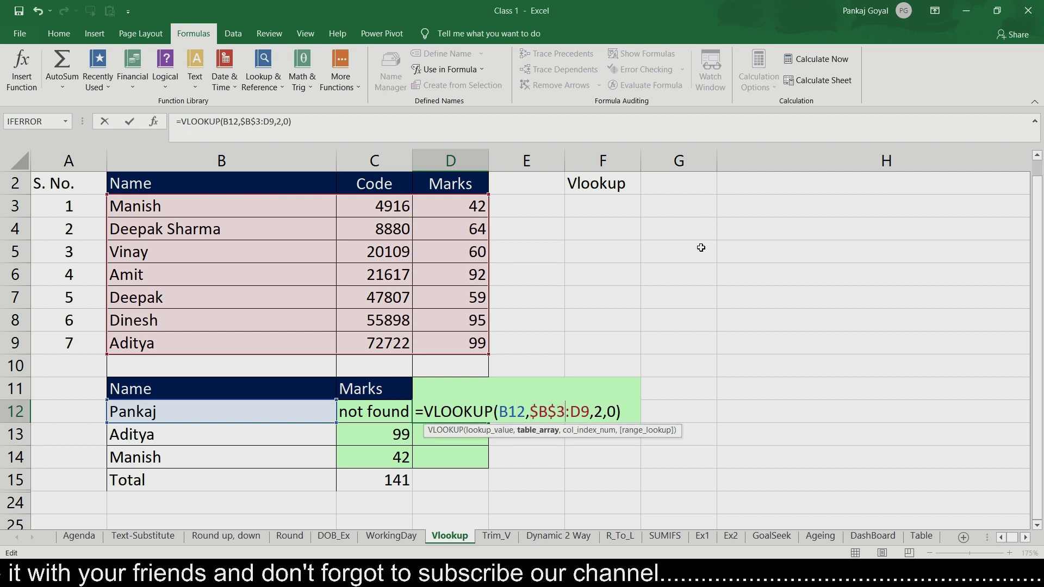
key(F4)
key(Return)
Copy the D12 lookup formula into D13 and D14
key(Up)
key(ctrl+c)
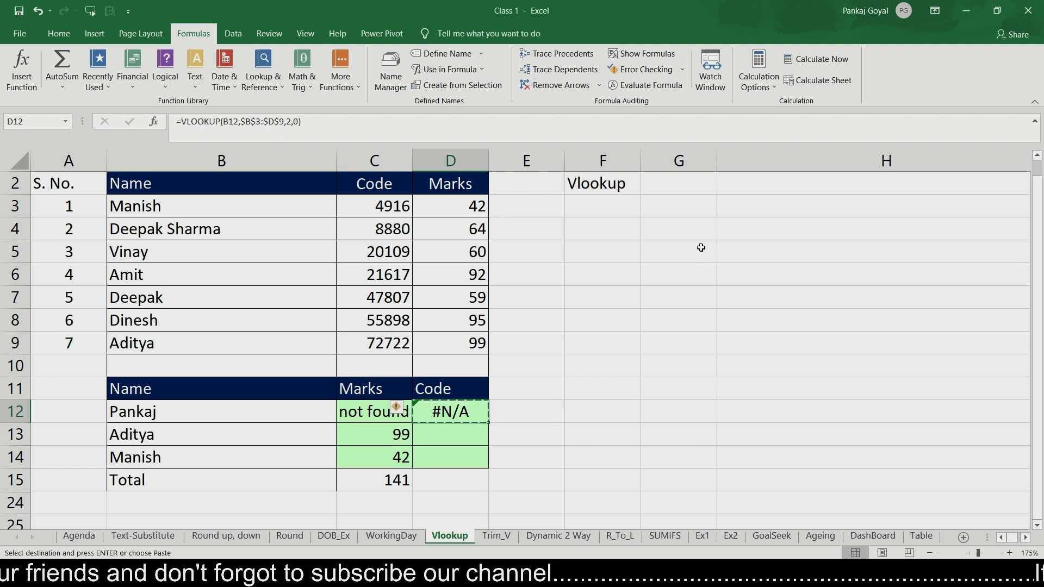
key(Down)
key(ctrl+v)
key(Down)
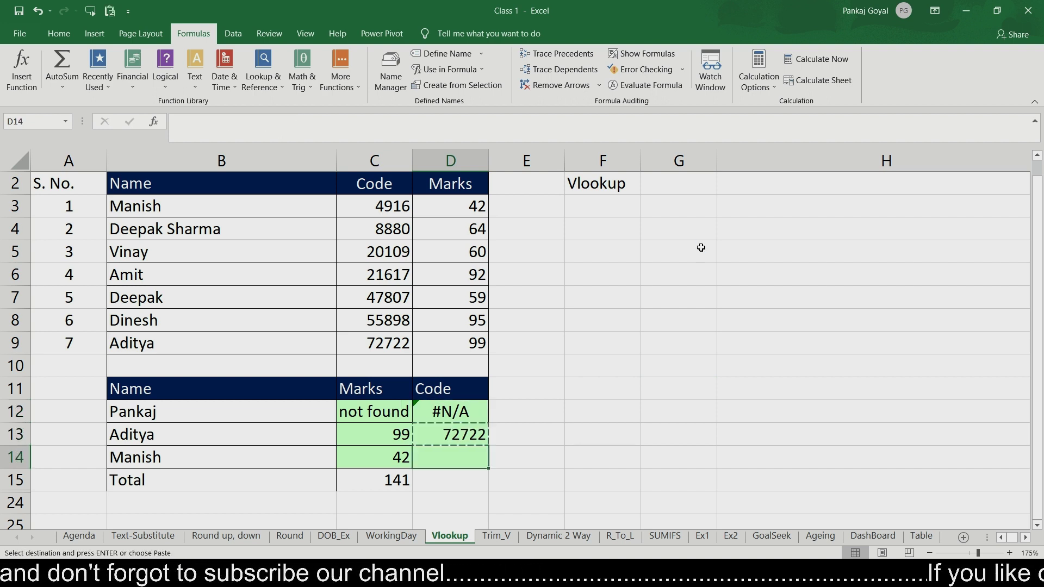
key(ctrl+v)
Insert the IFERROR function in front of the VLOOKUP in the D12 formula
key(Up)
key(Up)
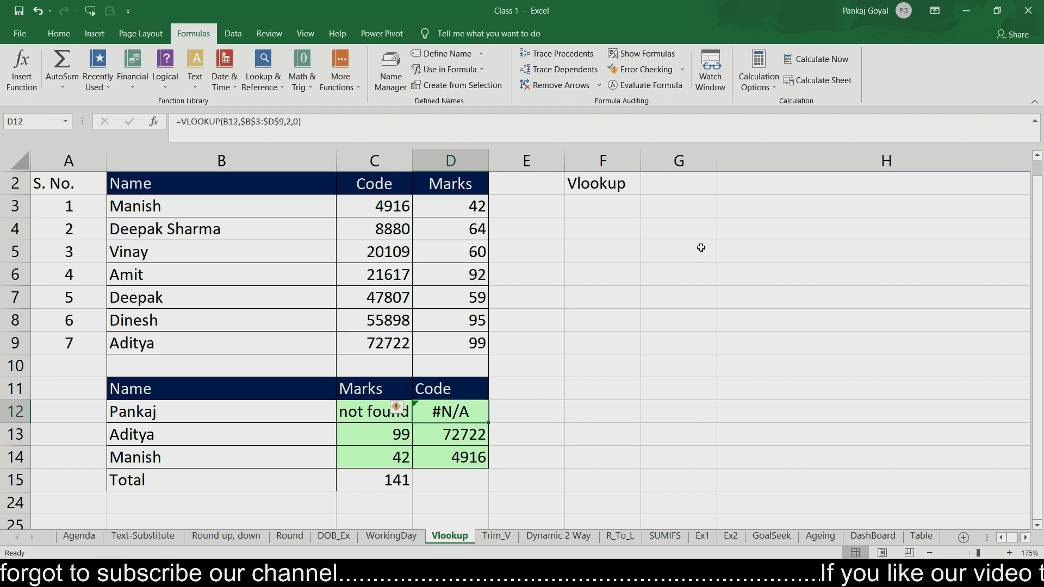
key(F2)
key(Left)
key(Left)
key(Left)
key(Left)
key(Left)
key(Left)
key(Left)
key(Left)
key(Left)
key(Left)
key(Left)
key(Left)
key(Left)
key(Left)
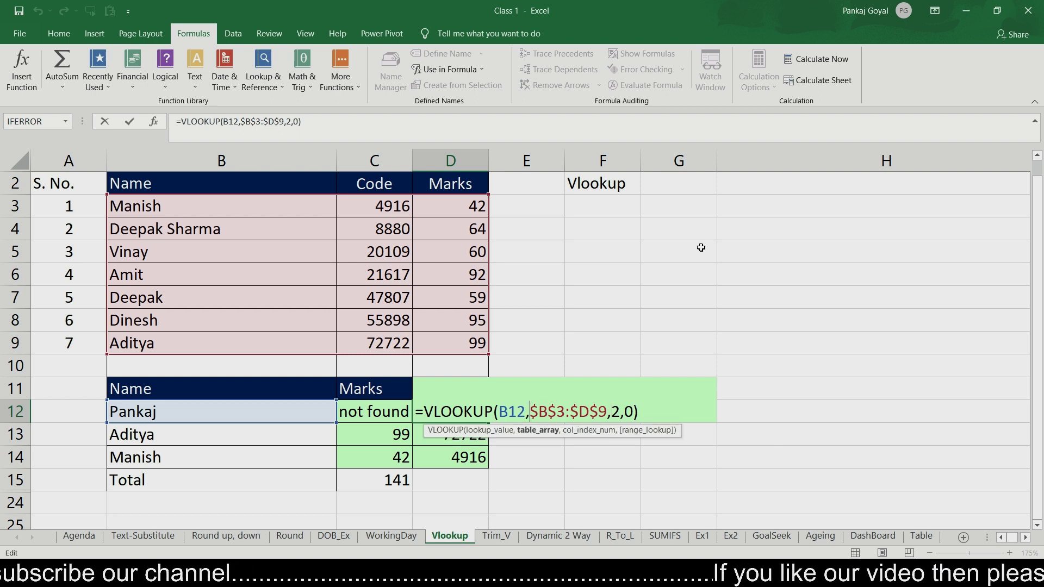
key(Left)
key(Left)
key(Left)
key(Left)
key(Left)
key(Left)
key(Left)
key(Left)
key(Left)
key(Left)
key(Left)
key(Left)
text(if)
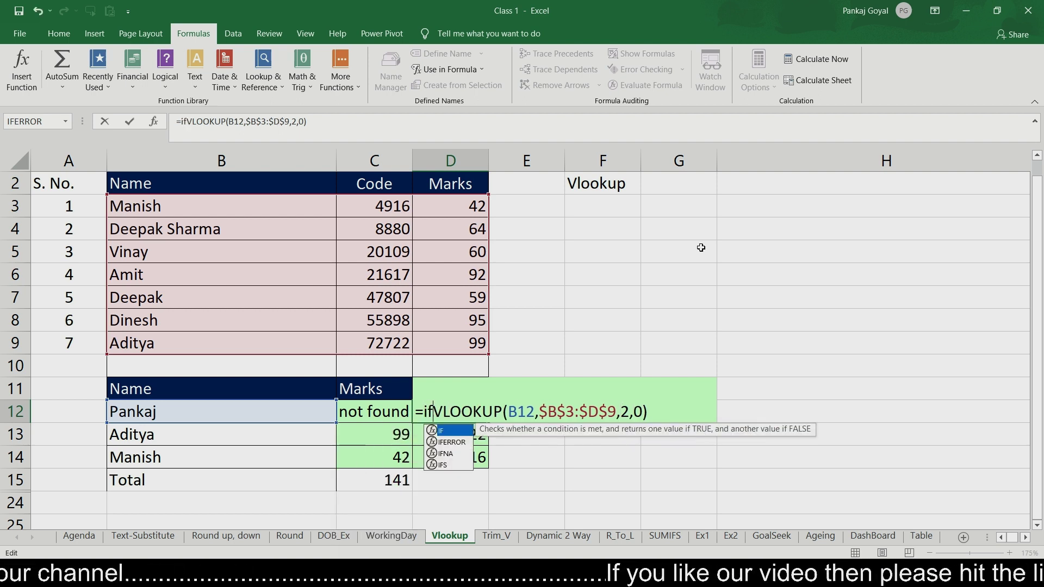
key(Down)
key(Tab)
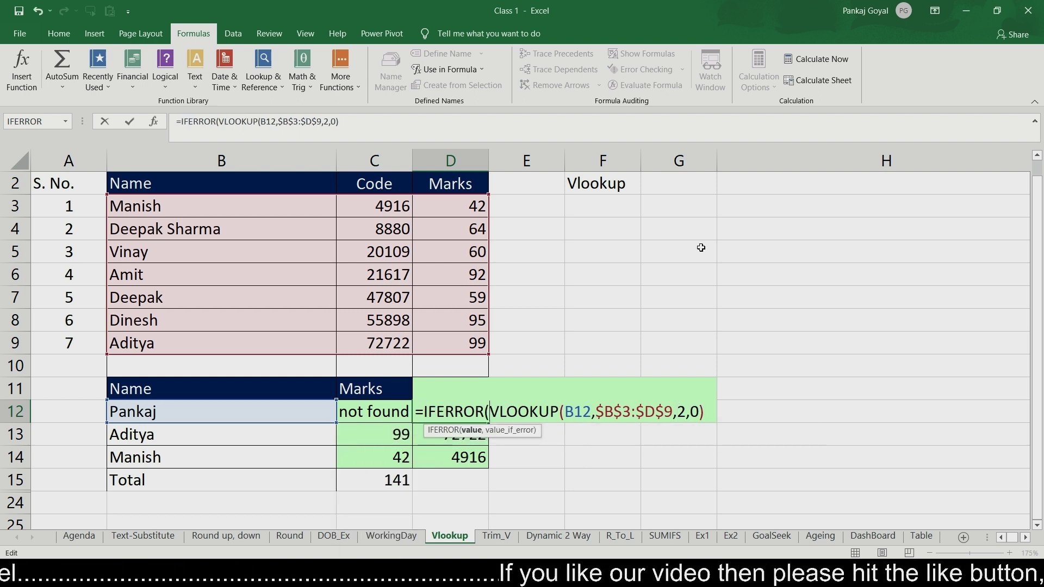
Complete the D12 formula with the error text "not found": =IFERROR(VLOOKUP(B12,$B$3:$D$9,2,0),"not found")
key(Right)
key(Right)
key(Right)
key(Right)
key(Right)
key(Right)
key(Right)
key(Right)
key(Right)
key(Right)
key(Right)
key(Right)
key(Right)
key(Right)
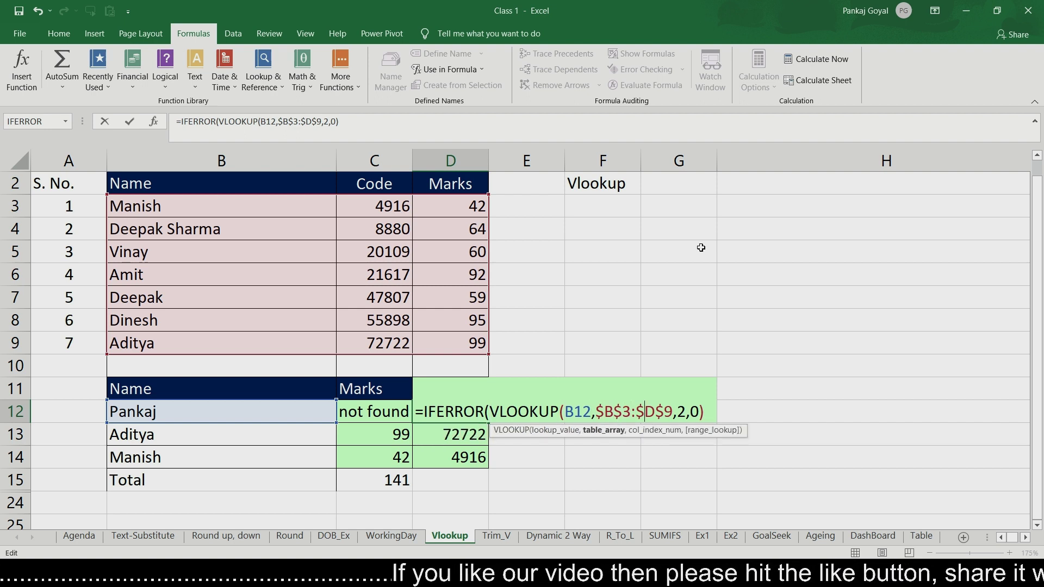
key(Right)
key(Right)
key(Right)
key(Right)
key(Right)
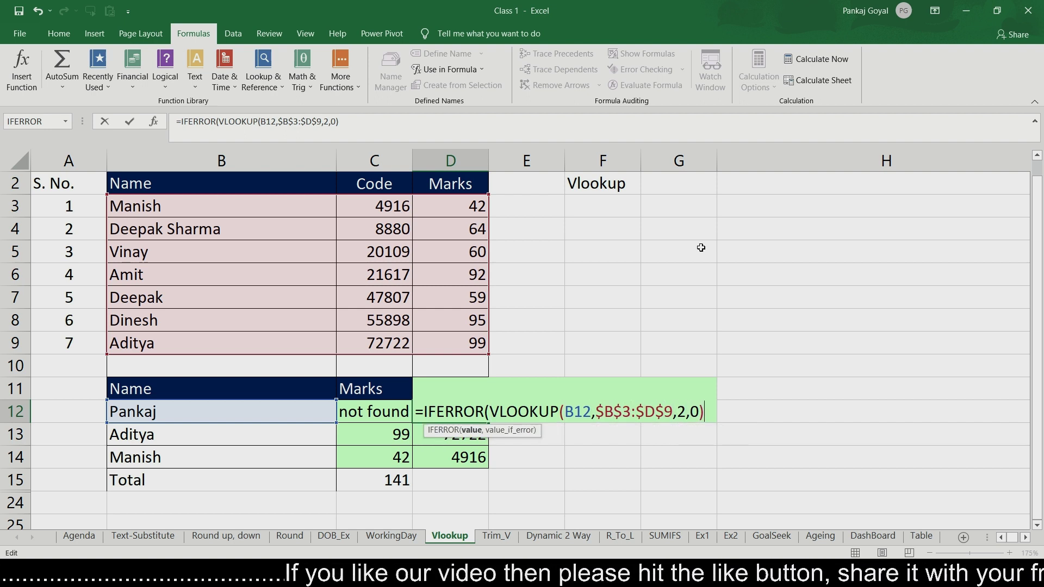
text(,)
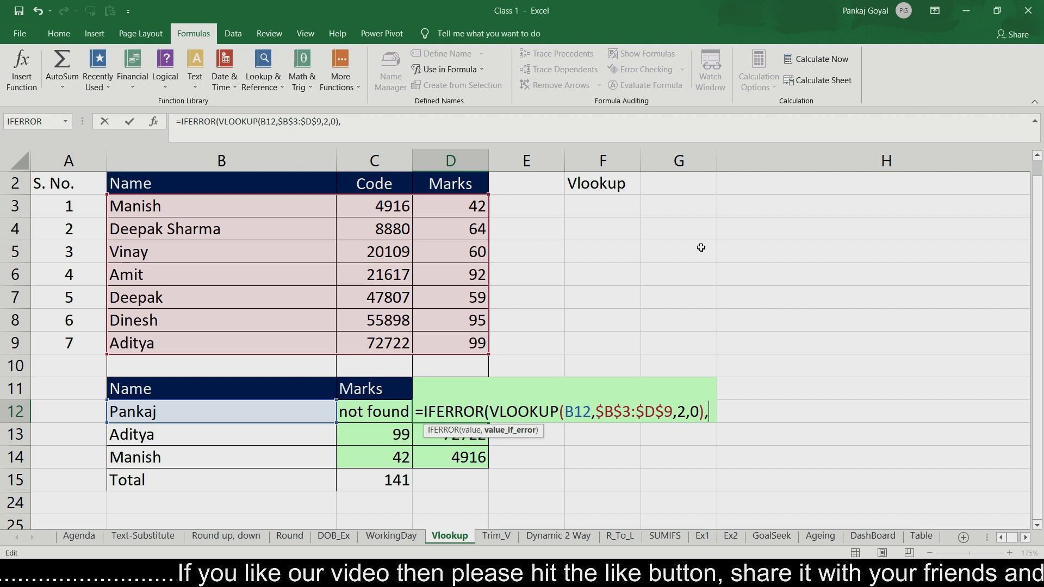
text(")
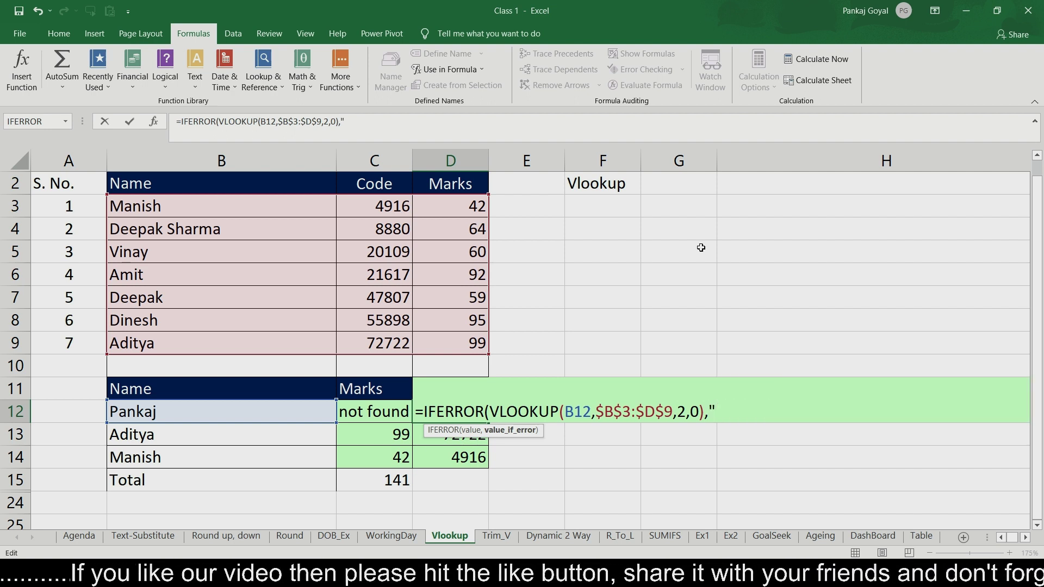
text(not found)
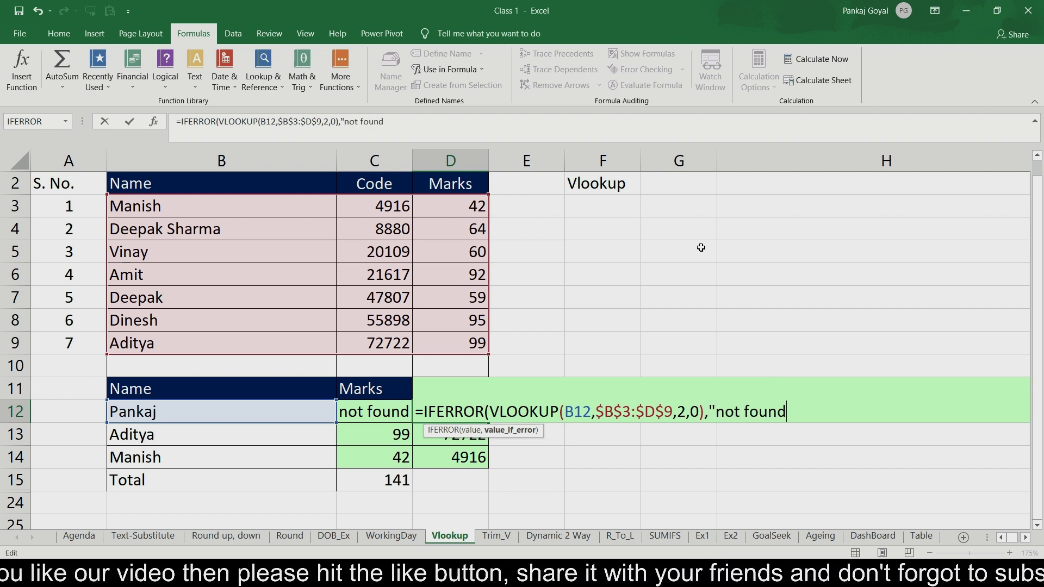
text(")
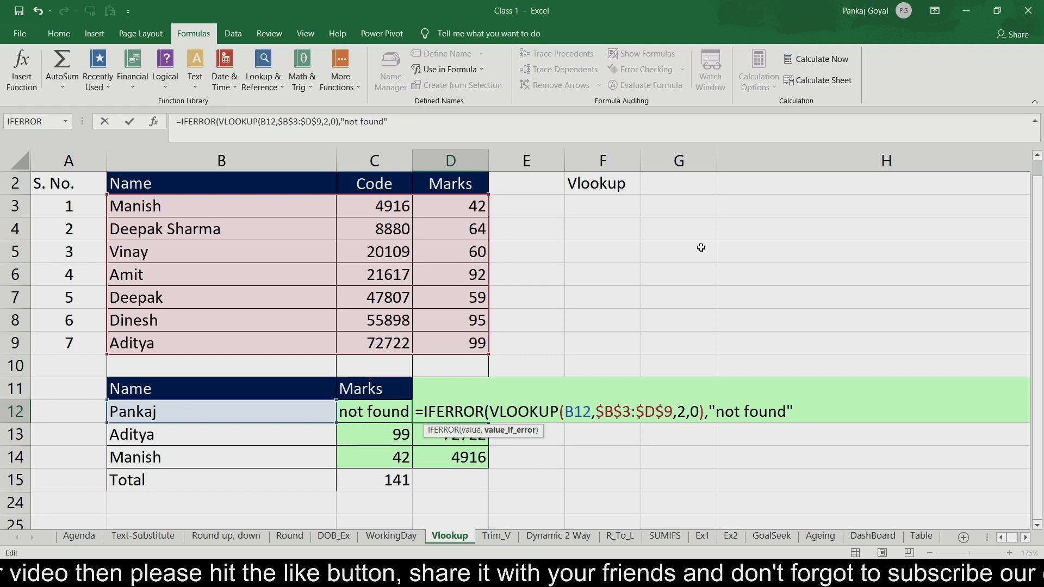
text())
key(Return)
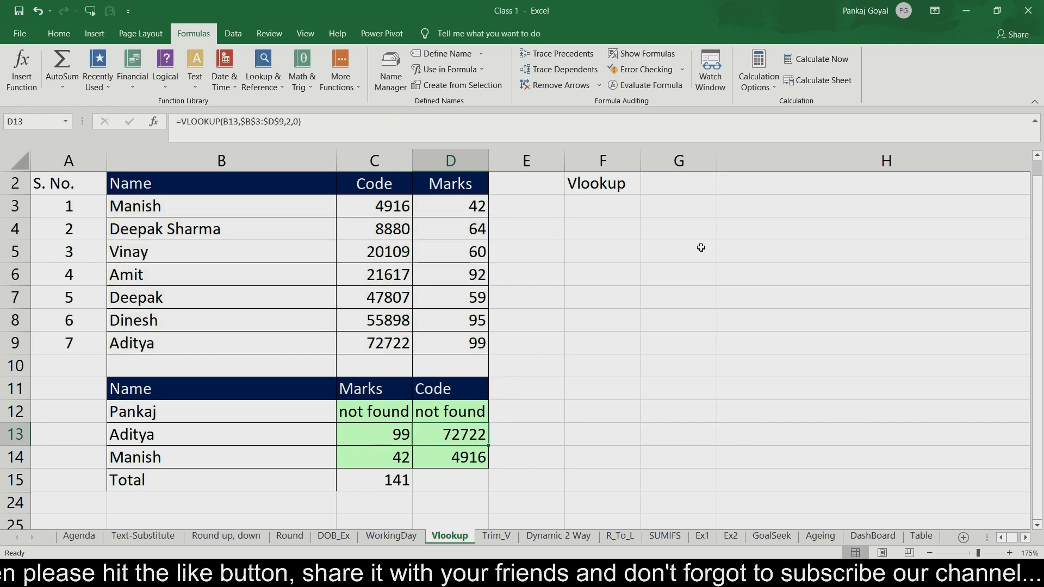